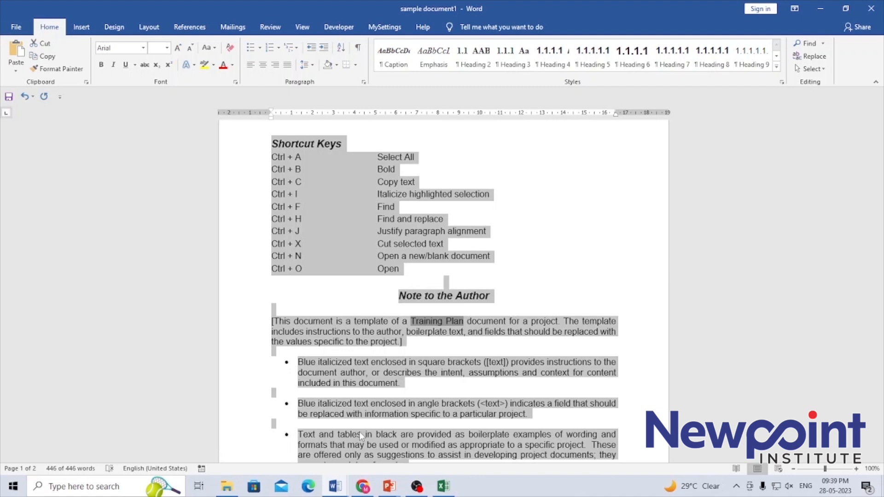
pyautogui.hotkey('ctrl', 'End')
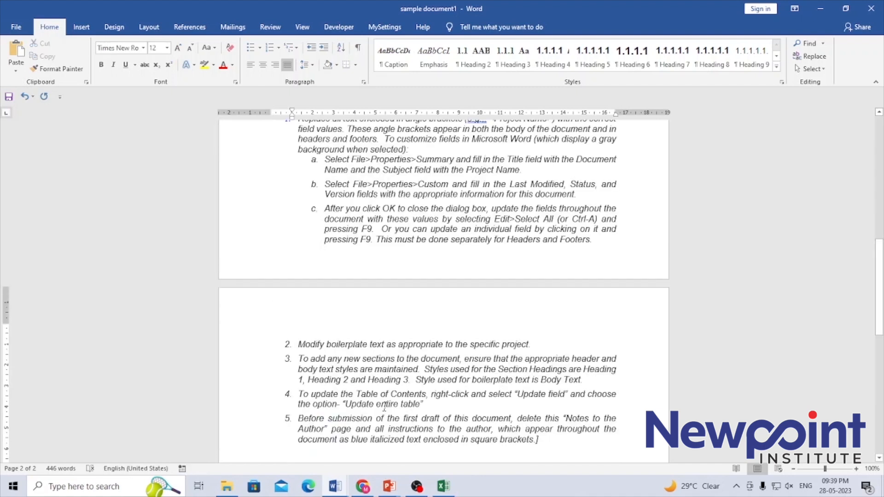
pyautogui.click(411, 381)
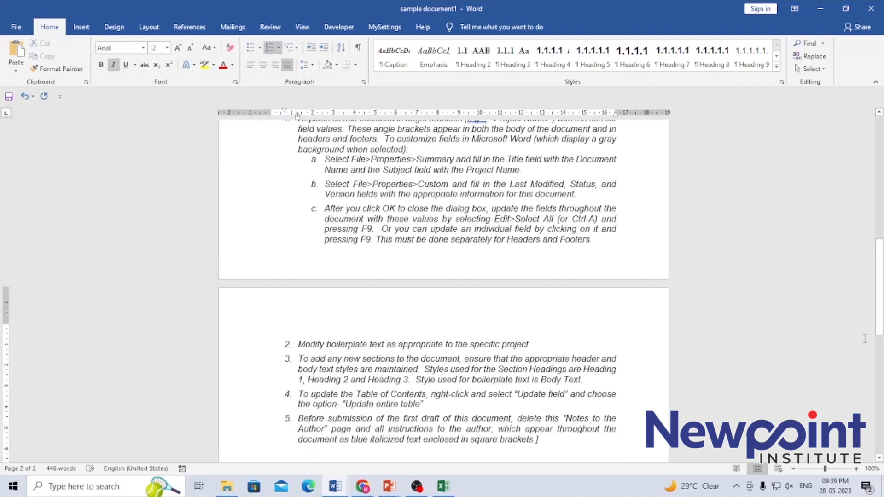
pyautogui.moveTo(879, 324); pyautogui.dragTo(877, 183)
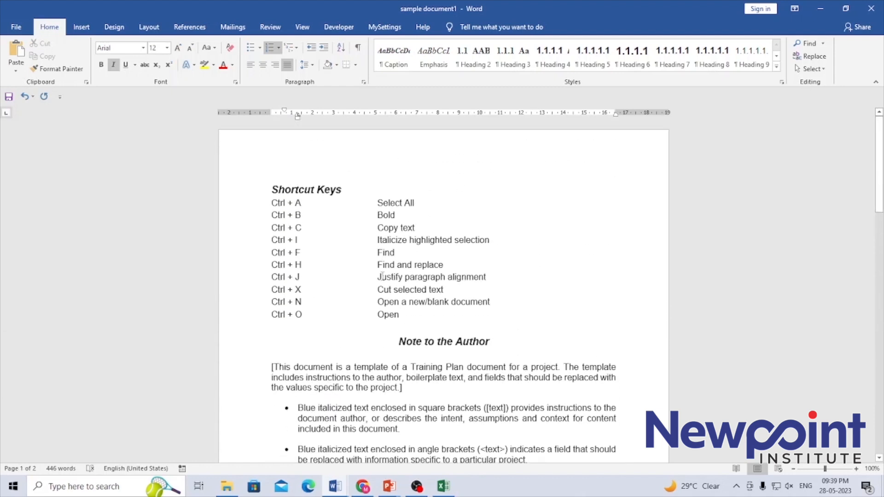
pyautogui.click(337, 373)
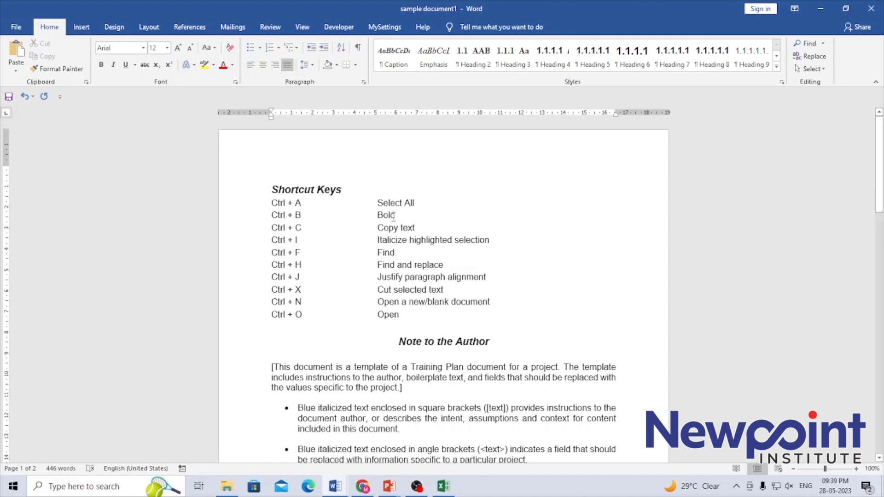
# - Make the "Ctrl + B" row of the shortcut list and the word "Blue" in the first bullet point bold
pyautogui.moveTo(397, 215); pyautogui.dragTo(264, 213)
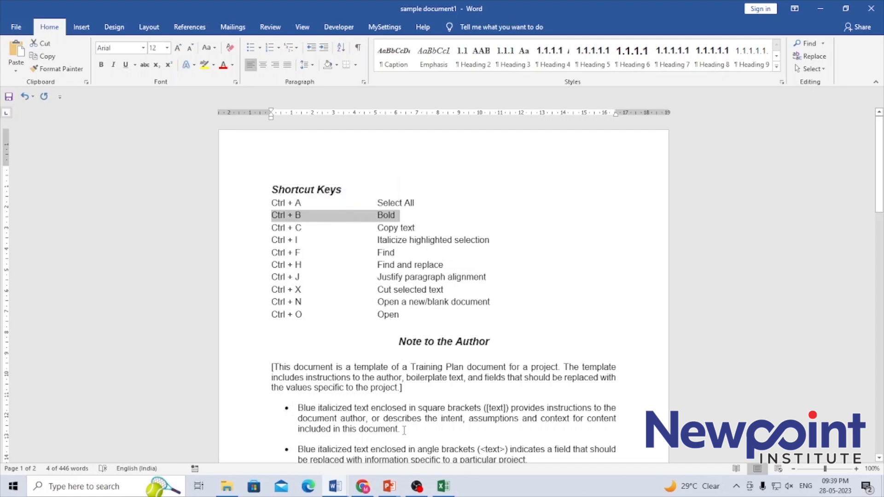
pyautogui.hotkey('ctrl', 'b')
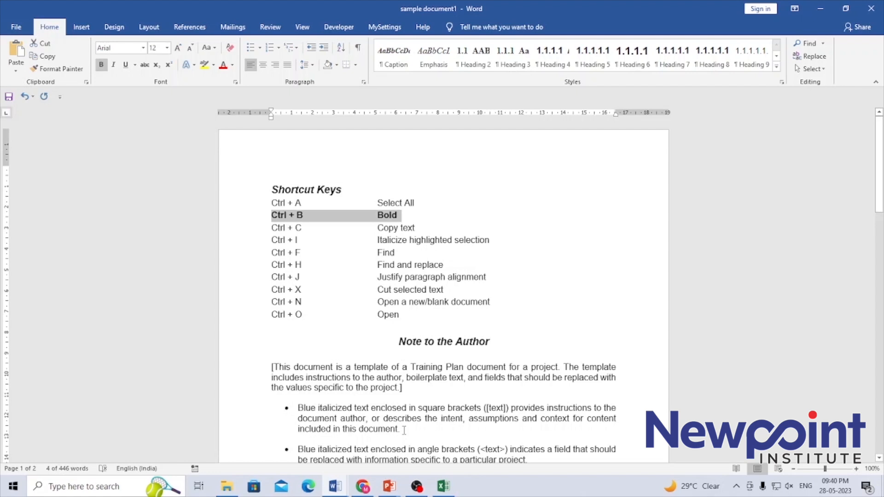
pyautogui.click(305, 411)
pyautogui.doubleClick(305, 408)
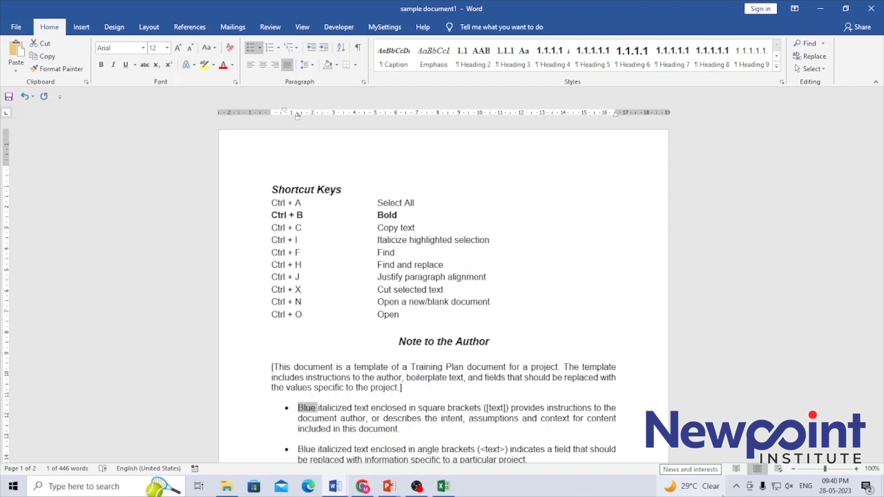
pyautogui.hotkey('ctrl', 'b')
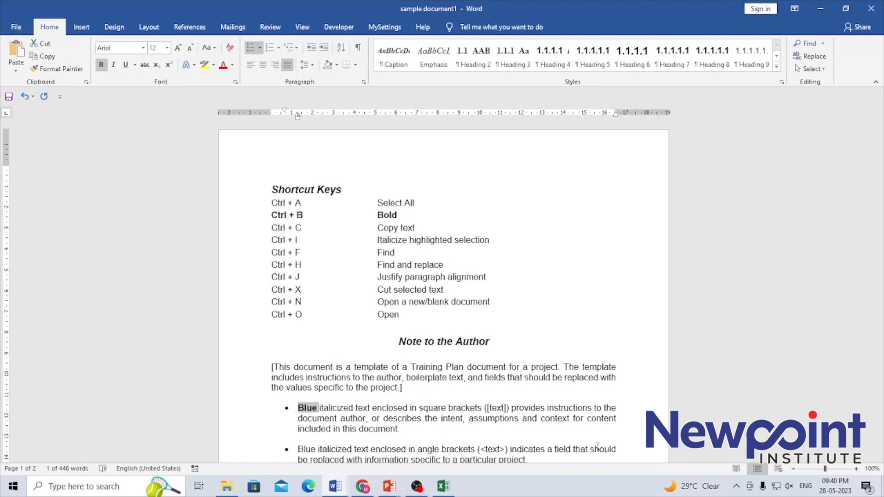
pyautogui.click(528, 376)
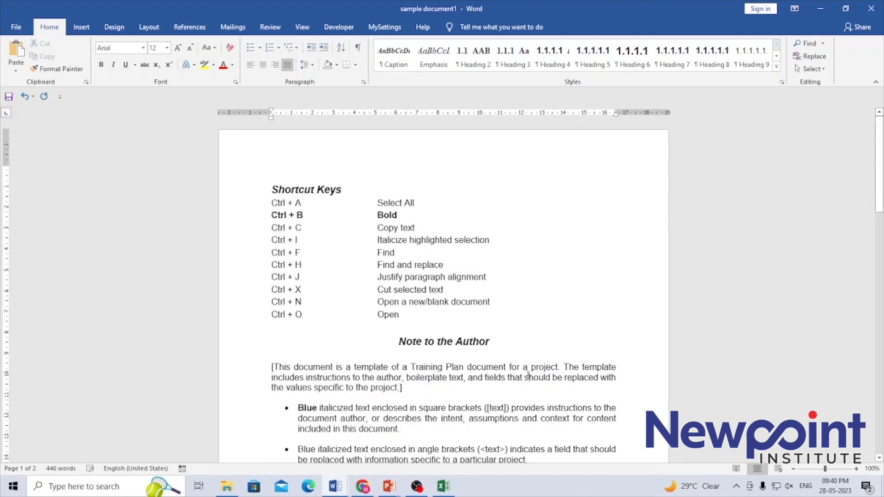
# - Try toggling bold formatting on the entire document and undo those changes
pyautogui.hotkey('ctrl', 'a')
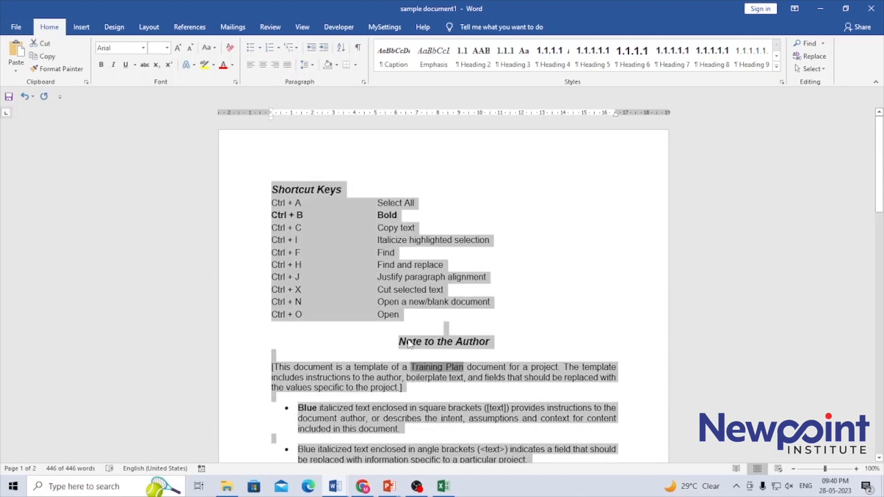
pyautogui.hotkey('ctrl', 'b')
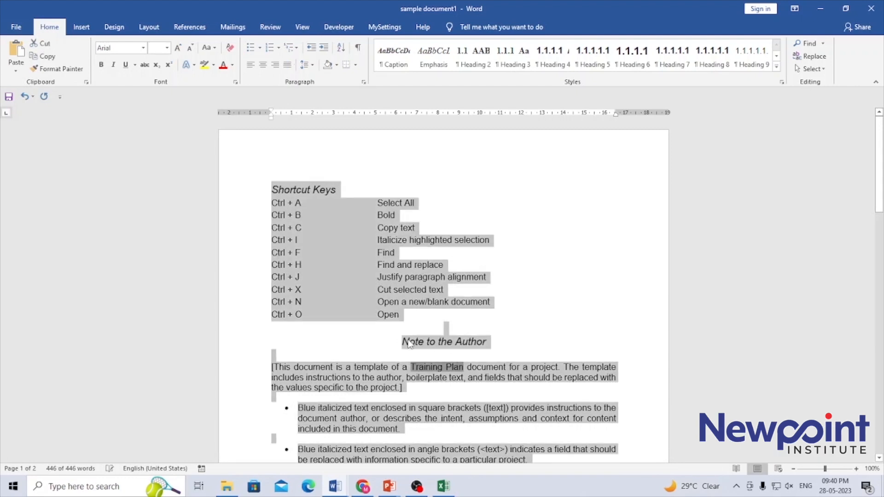
pyautogui.hotkey('ctrl', 'b')
pyautogui.click(552, 329)
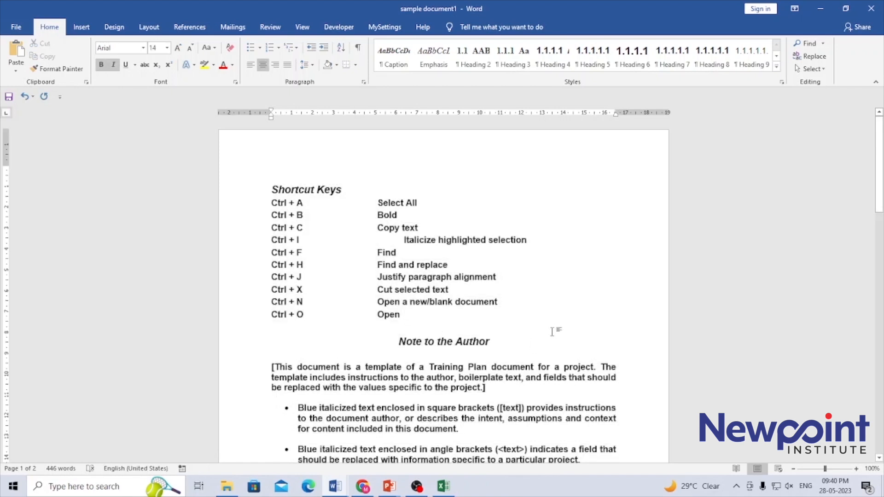
pyautogui.hotkey('ctrl', 'z')
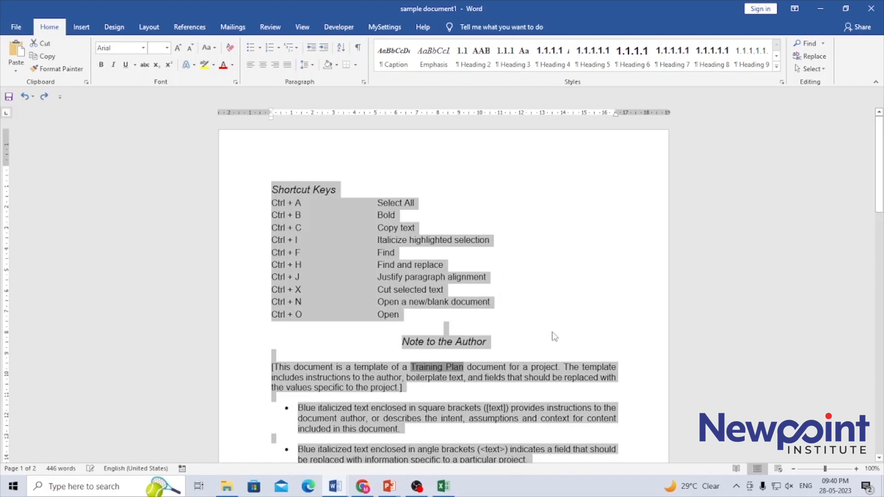
pyautogui.click(554, 336)
pyautogui.doubleClick(300, 324)
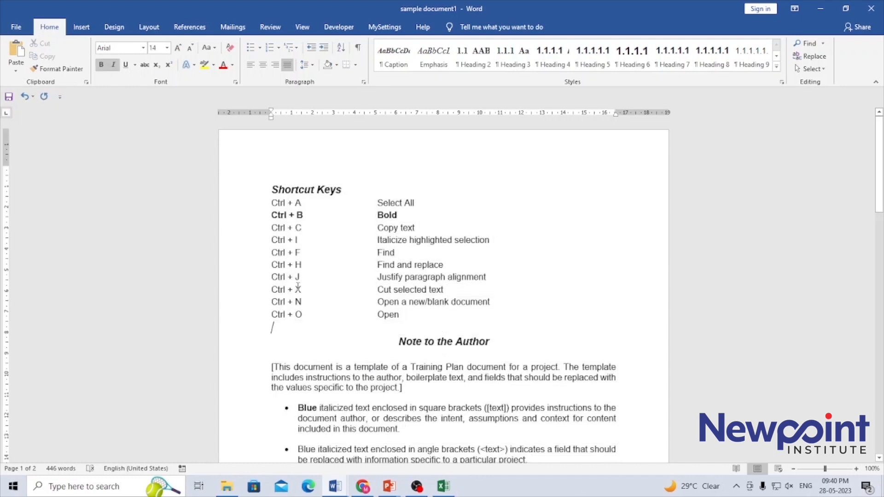
# - Copy the word "Author" from the "Note to the Author" heading
pyautogui.tripleClick(276, 229)
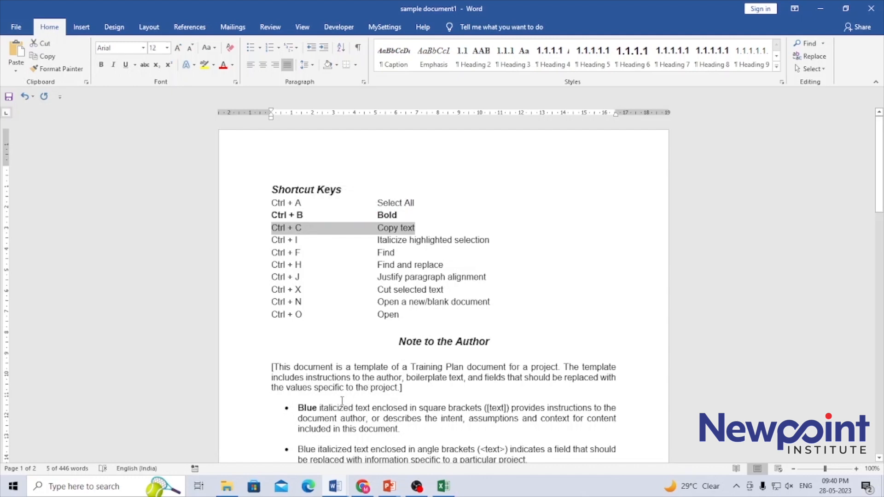
pyautogui.click(402, 416)
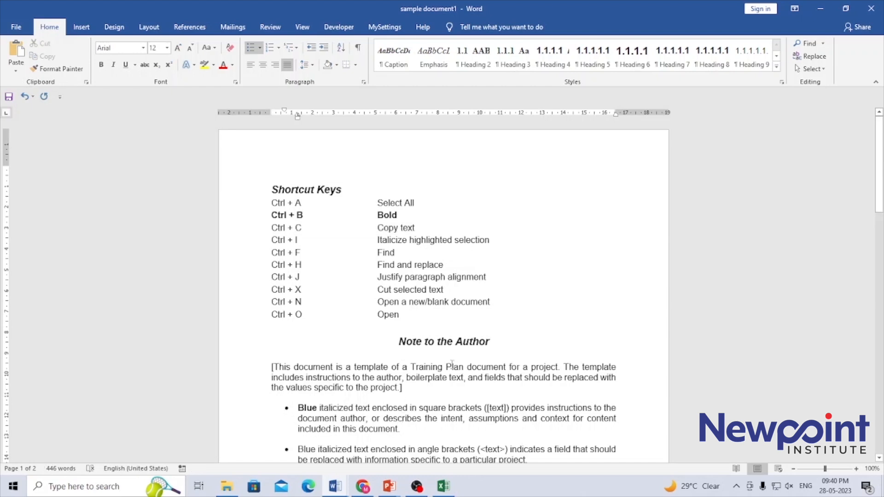
pyautogui.doubleClick(478, 343)
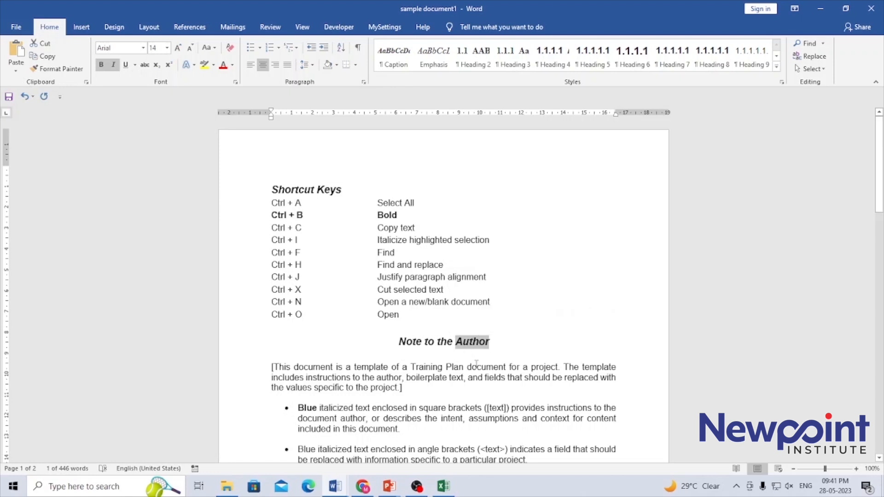
pyautogui.hotkey('ctrl', 'c')
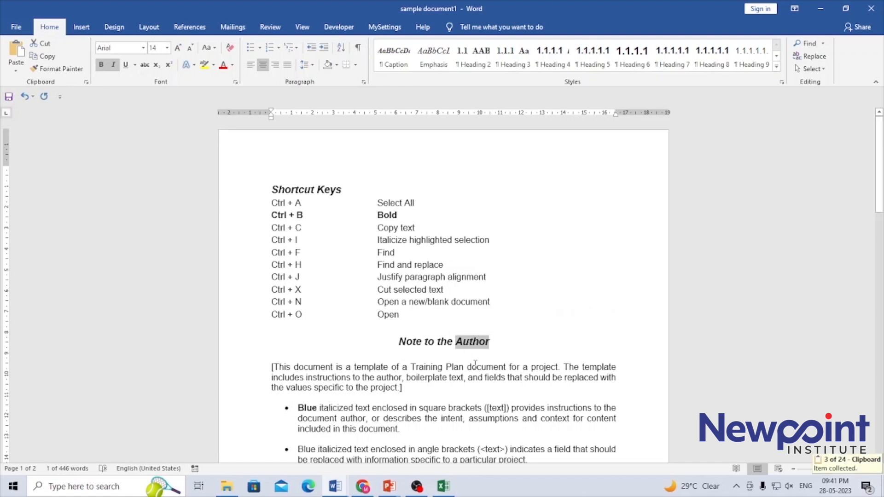
# - Paste the copied word "Author" on a new line above the "Shortcut Keys" heading, with the clipboard history open
pyautogui.click(413, 392)
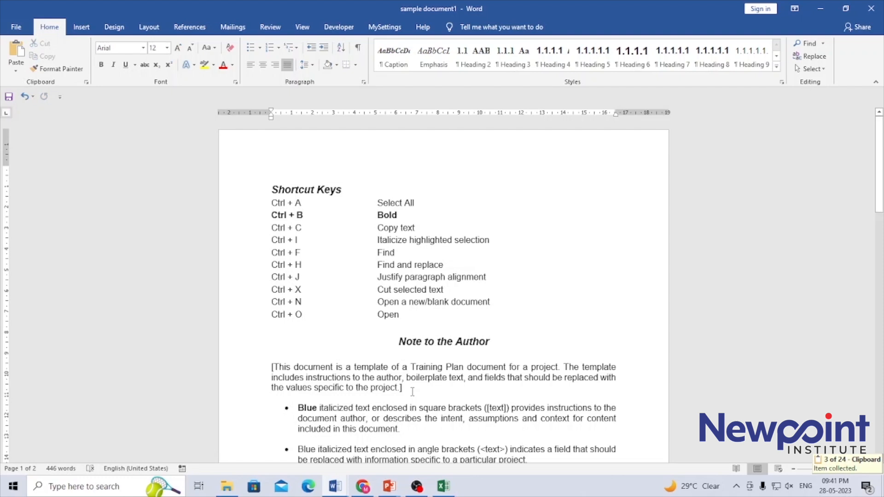
pyautogui.click(303, 170)
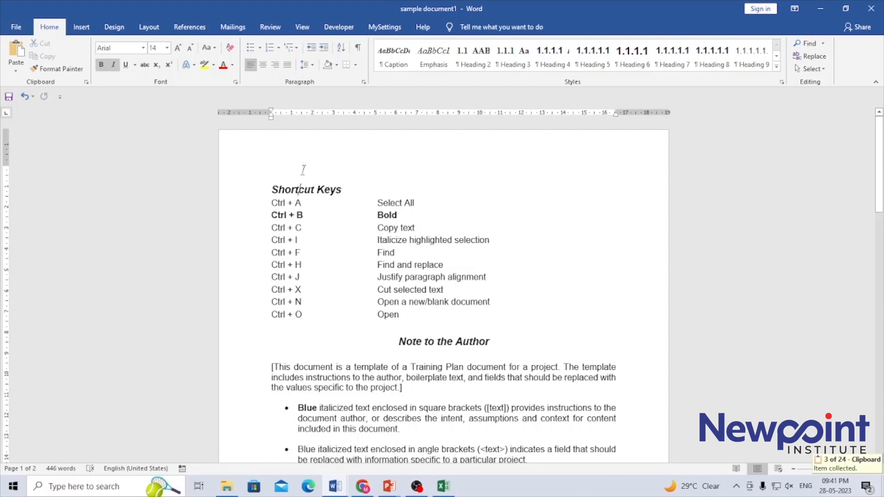
pyautogui.press('Return')
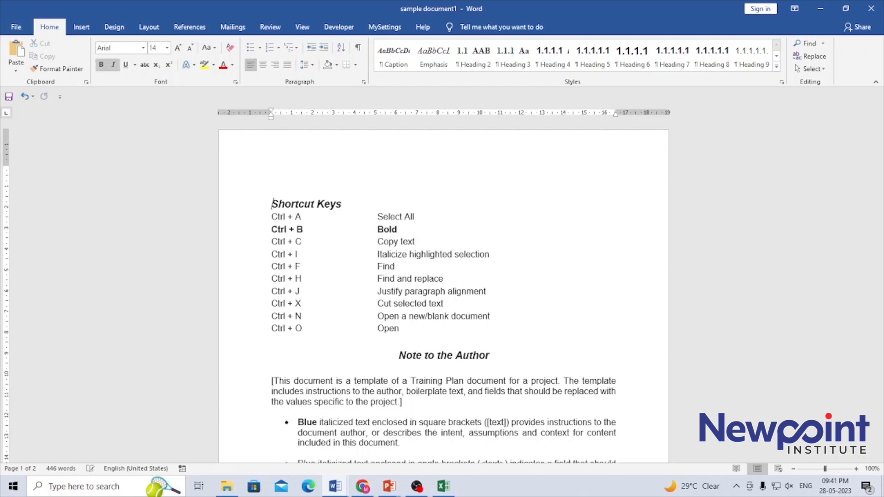
pyautogui.click(280, 189)
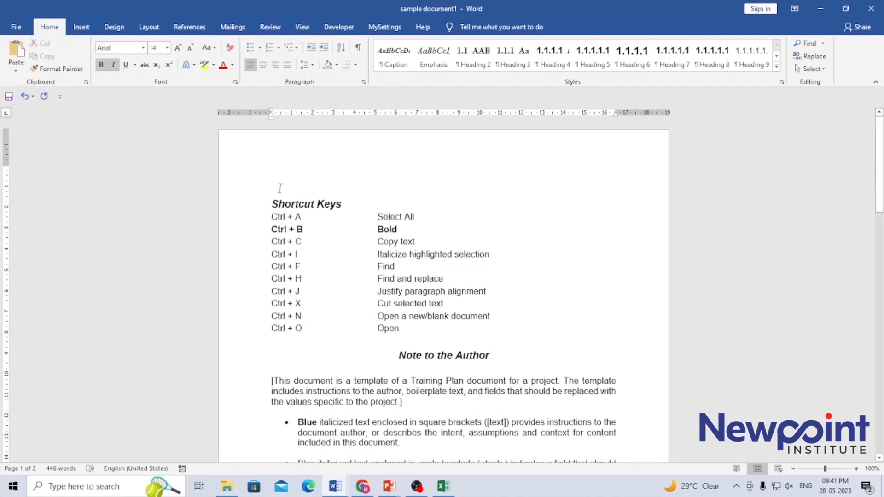
pyautogui.click(85, 81)
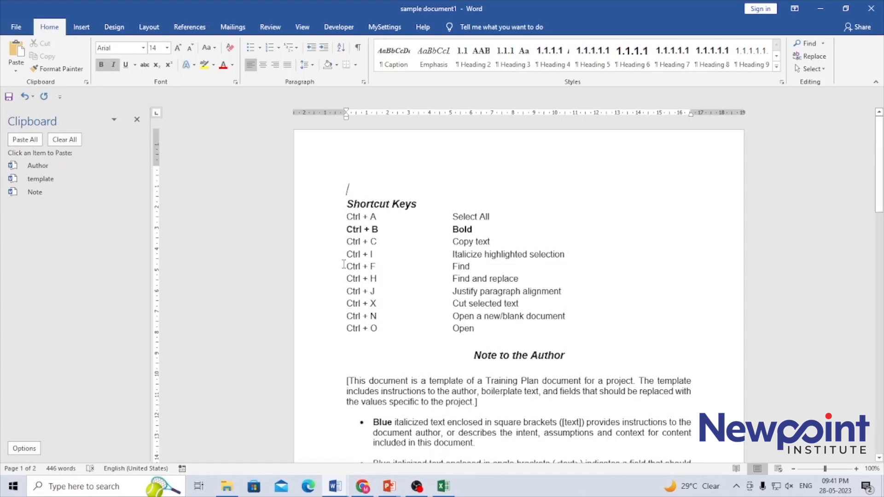
pyautogui.hotkey('ctrl', 'v')
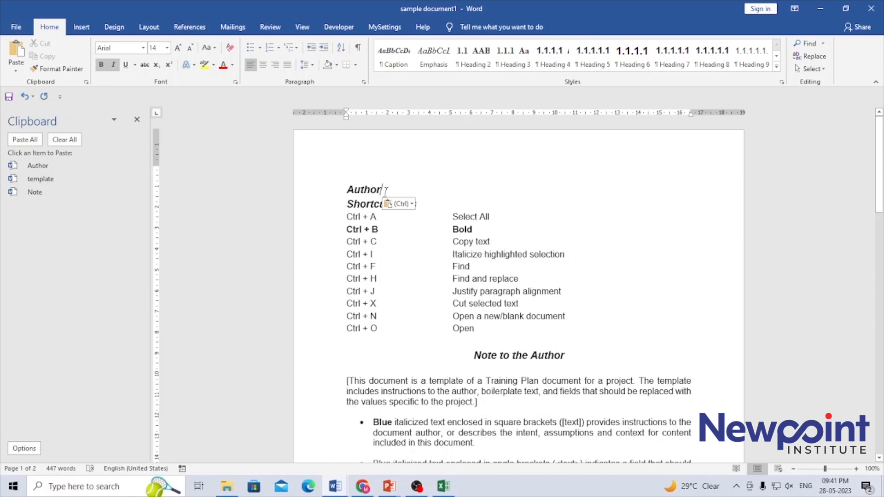
# - Insert the clipboard entry "template" on its own line below "Author", add an empty line after it, and close the clipboard history
pyautogui.press('Return')
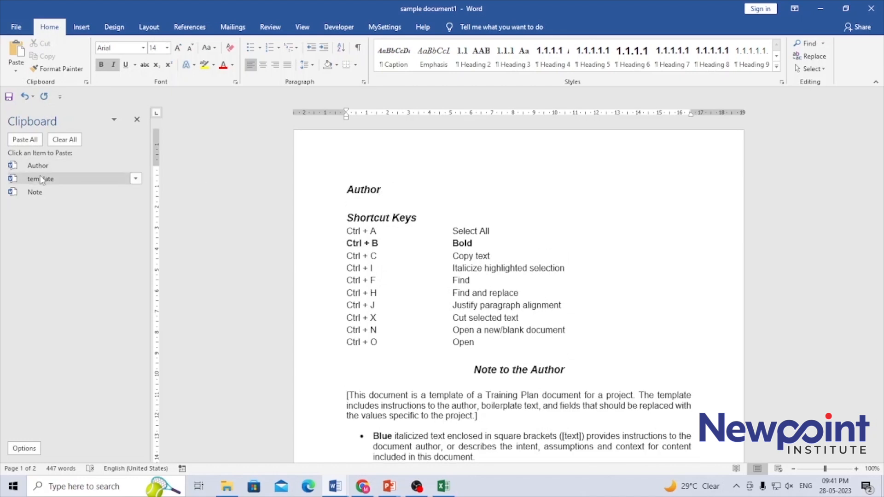
pyautogui.click(41, 184)
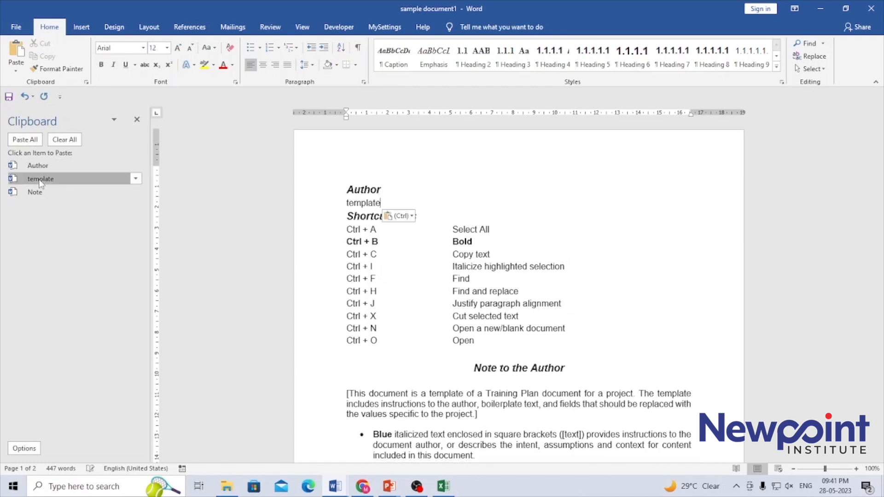
pyautogui.press('Return')
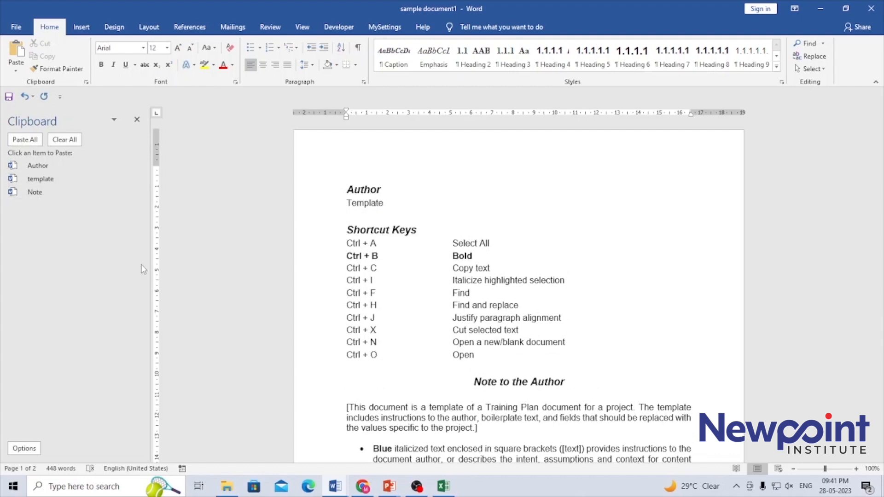
pyautogui.click(421, 216)
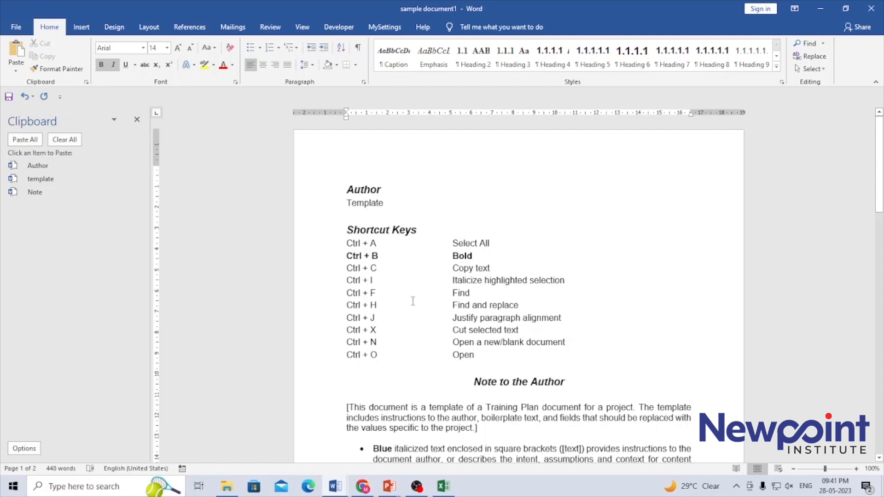
pyautogui.click(140, 122)
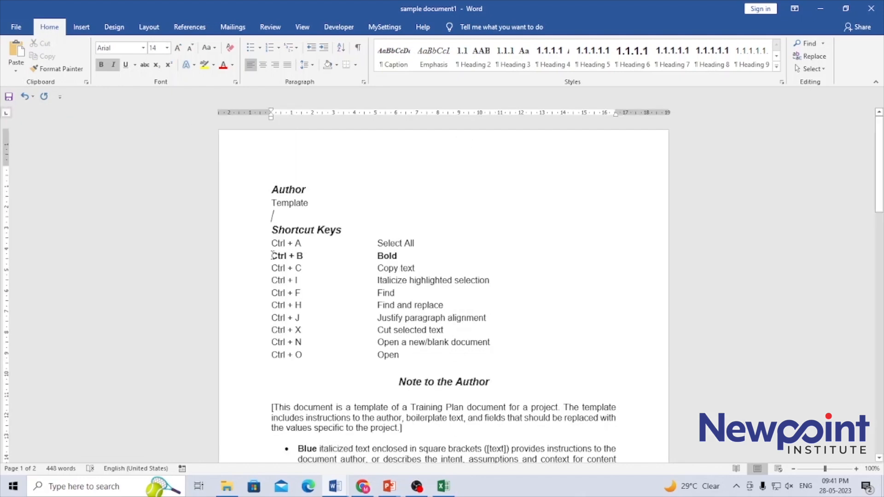
pyautogui.moveTo(282, 267); pyautogui.dragTo(418, 269)
pyautogui.click(283, 280)
pyautogui.moveTo(272, 281); pyautogui.dragTo(489, 288)
# - Italicize the text inside the square brackets in the paragraph below the "Note to the Author" heading
pyautogui.moveTo(879, 200); pyautogui.dragTo(880, 242)
pyautogui.moveTo(272, 256); pyautogui.dragTo(401, 278)
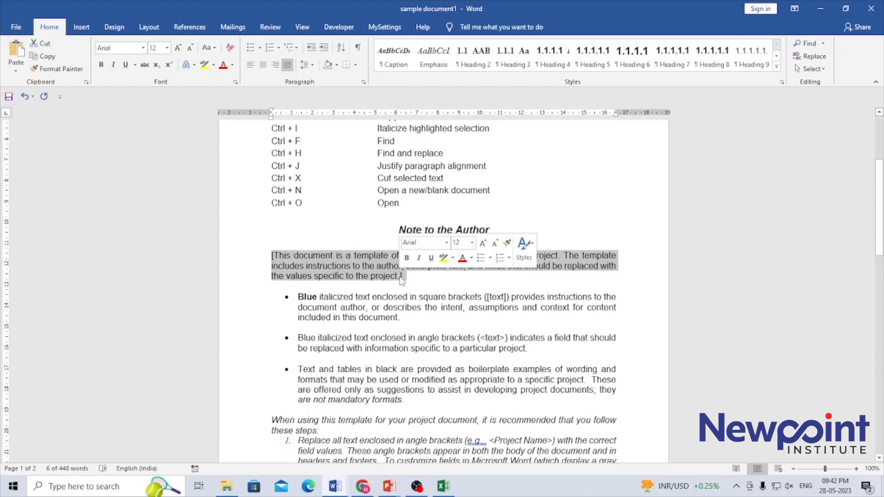
pyautogui.doubleClick(328, 266)
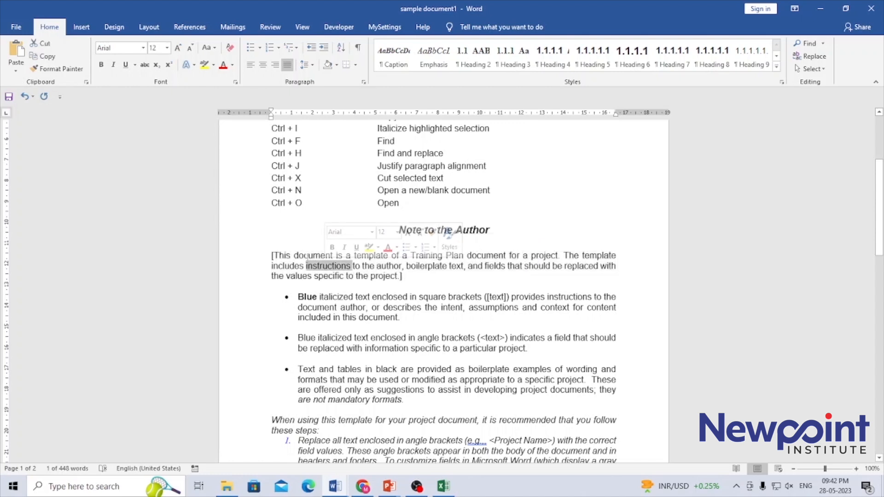
pyautogui.click(399, 277)
pyautogui.moveTo(398, 276); pyautogui.dragTo(282, 257)
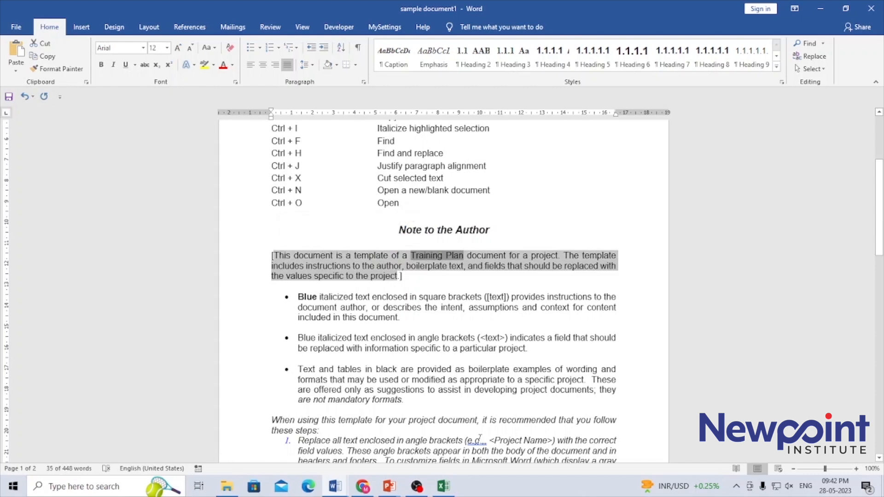
pyautogui.hotkey('ctrl', 'i')
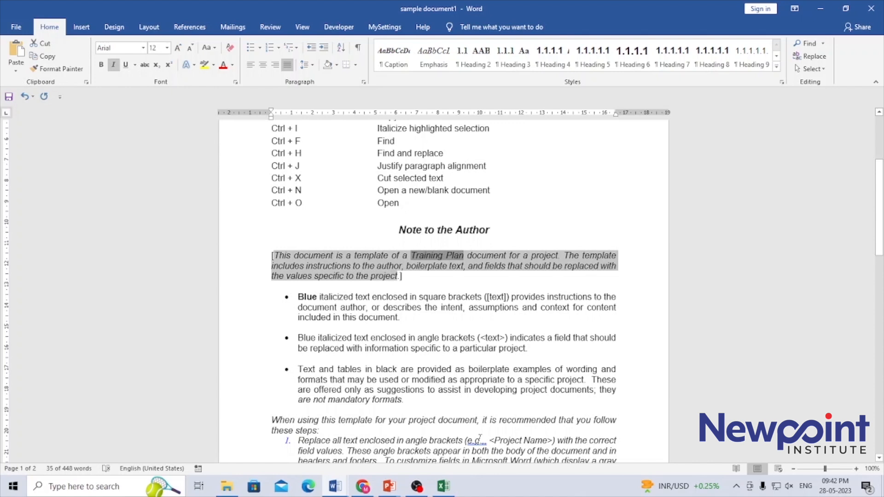
pyautogui.click(450, 338)
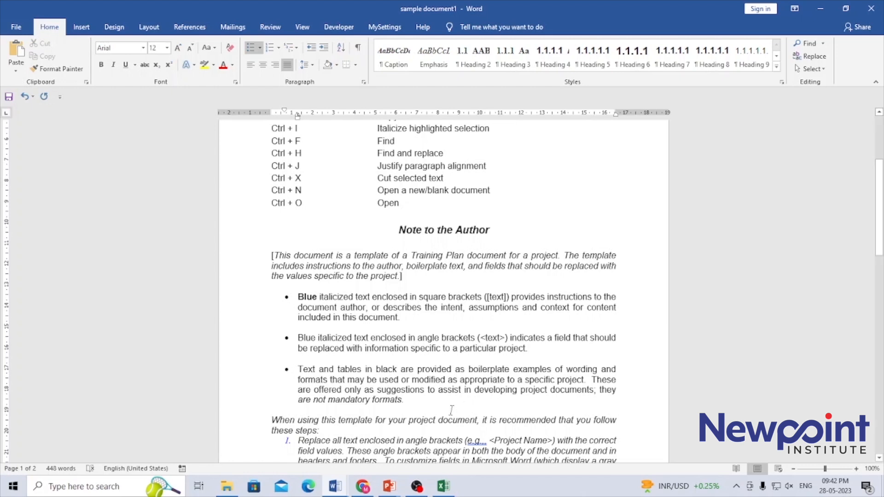
pyautogui.doubleClick(375, 297)
pyautogui.tripleClick(375, 298)
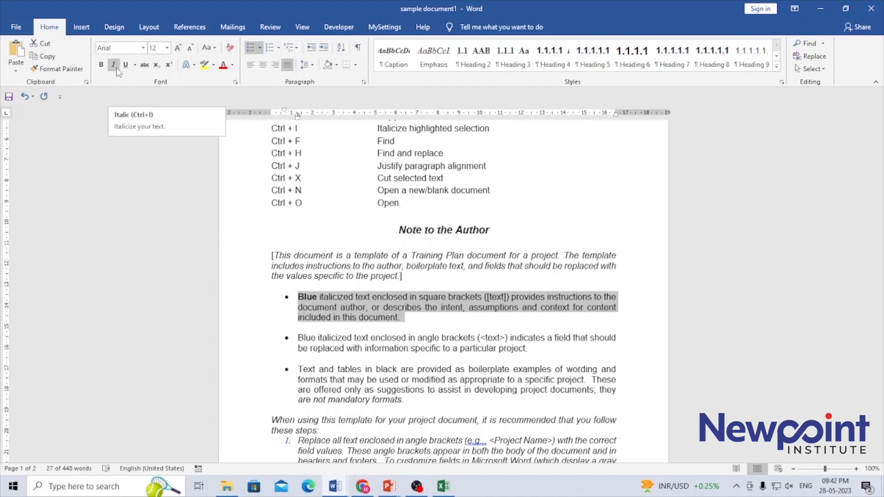
pyautogui.click(82, 27)
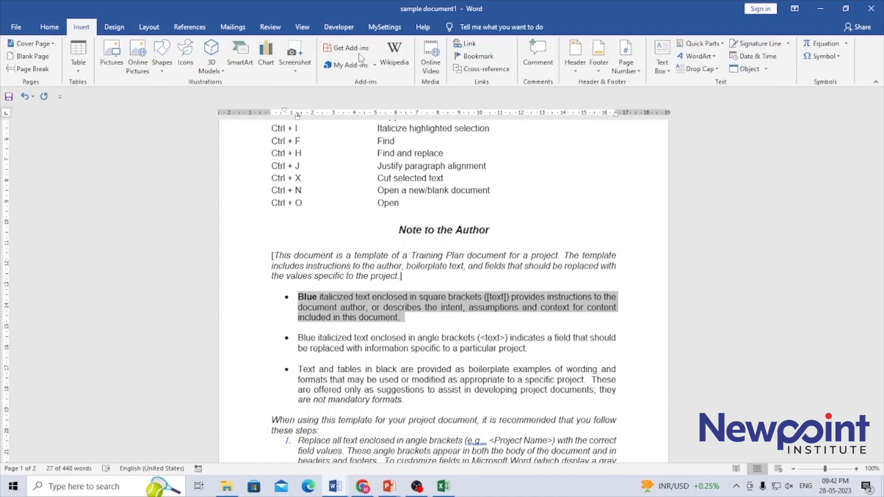
pyautogui.click(48, 30)
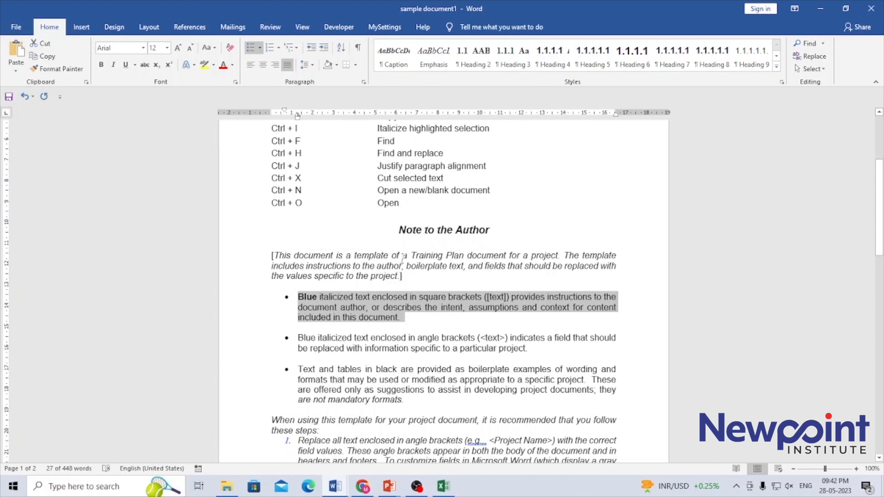
pyautogui.moveTo(879, 205); pyautogui.dragTo(879, 176)
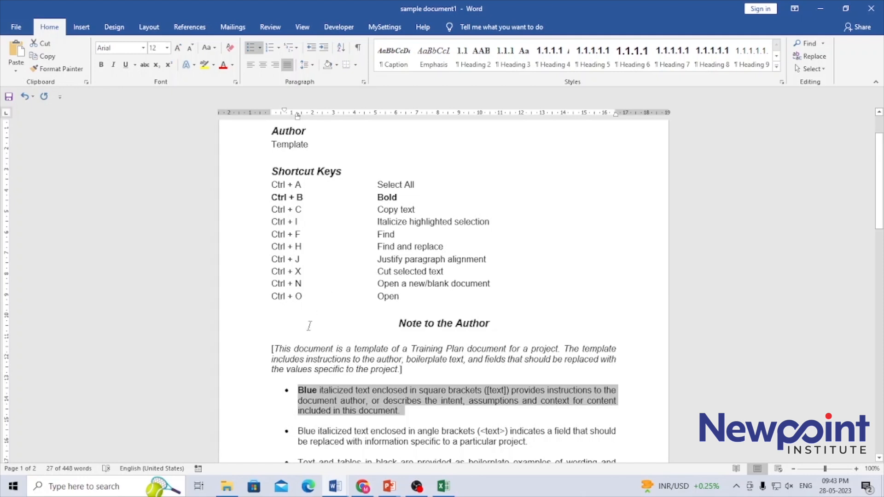
# - Search the document for the word "text"
pyautogui.click(286, 235)
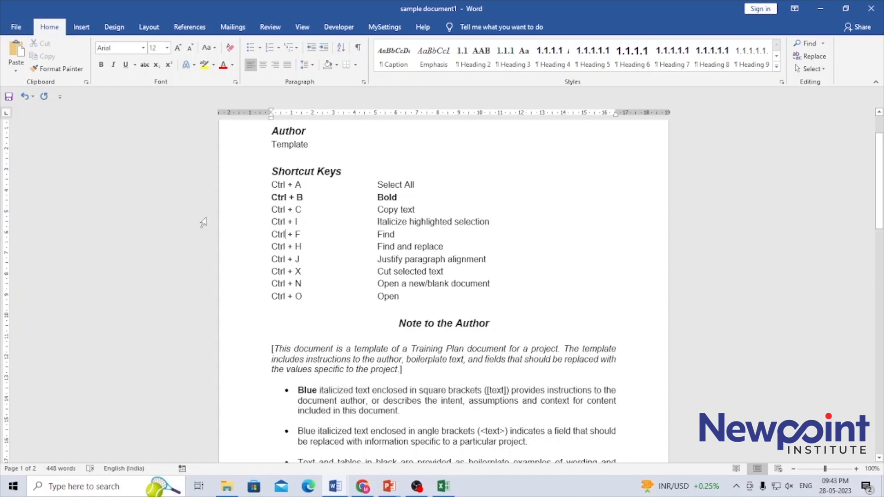
pyautogui.hotkey('ctrl', 'f')
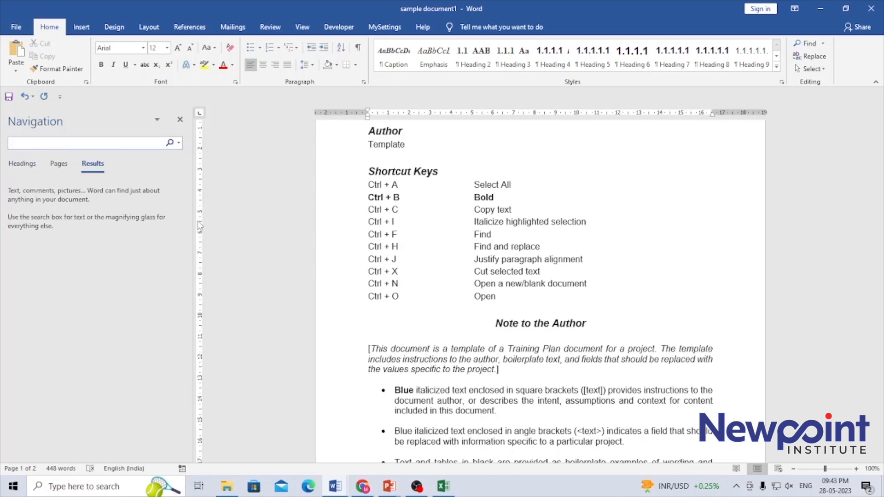
pyautogui.write('text')
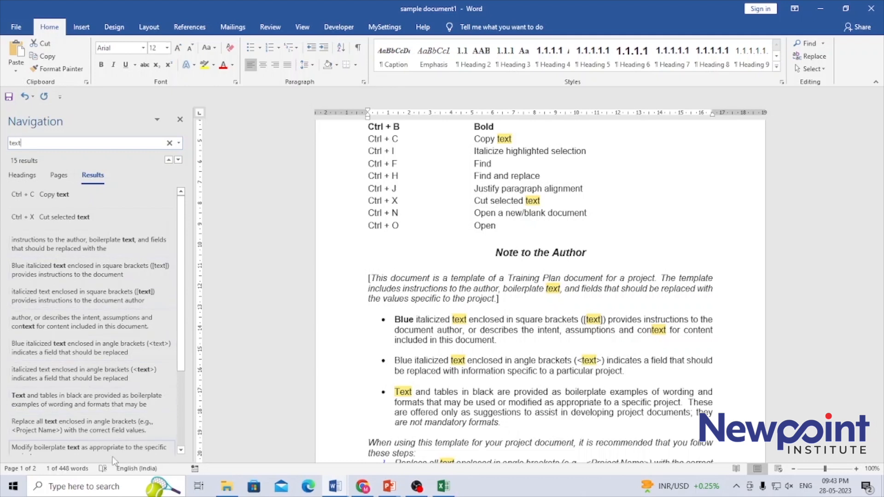
# - Go through several matches for "text" on both pages using the search results, and close the navigation pane
pyautogui.moveTo(186, 304); pyautogui.dragTo(186, 397)
pyautogui.click(93, 334)
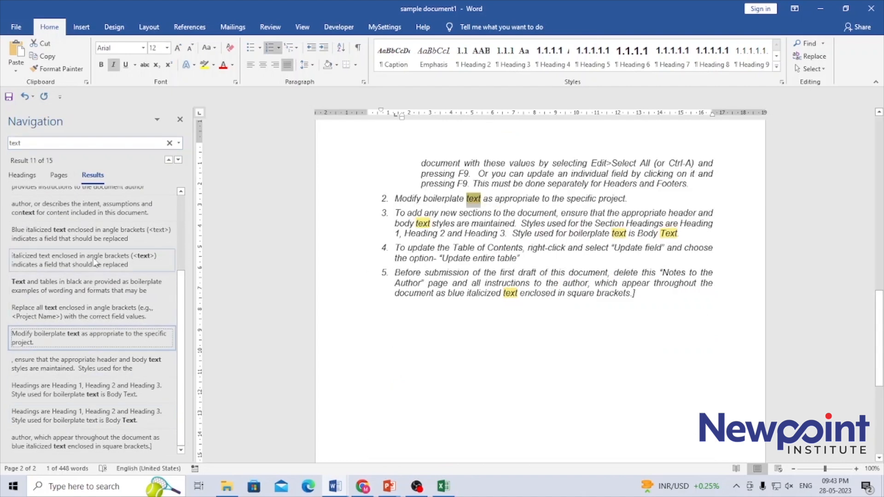
pyautogui.click(95, 262)
pyautogui.click(97, 211)
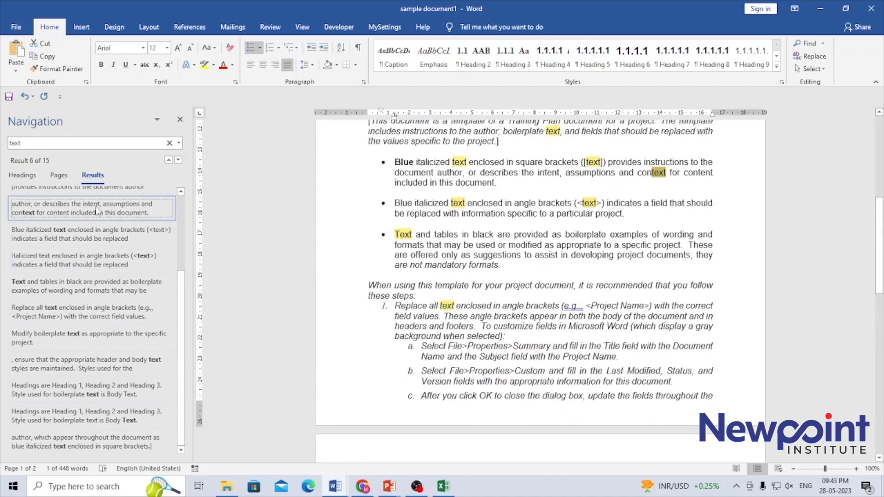
pyautogui.moveTo(181, 317); pyautogui.dragTo(183, 230)
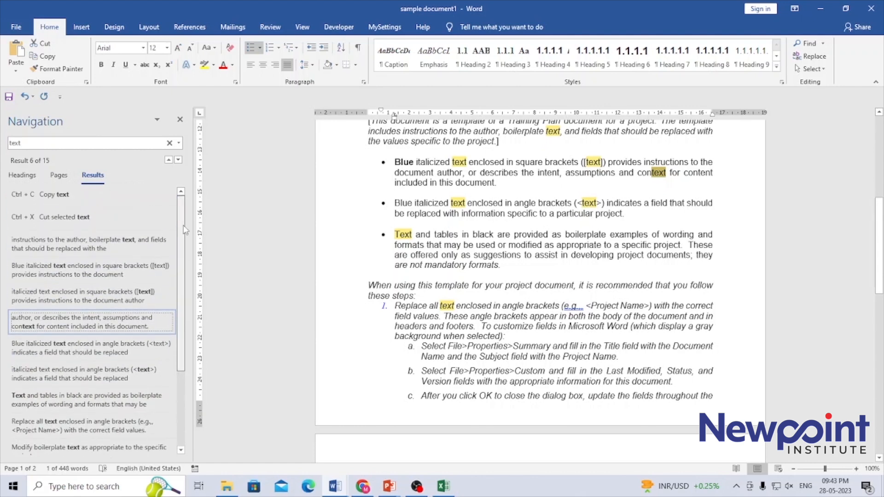
pyautogui.click(139, 245)
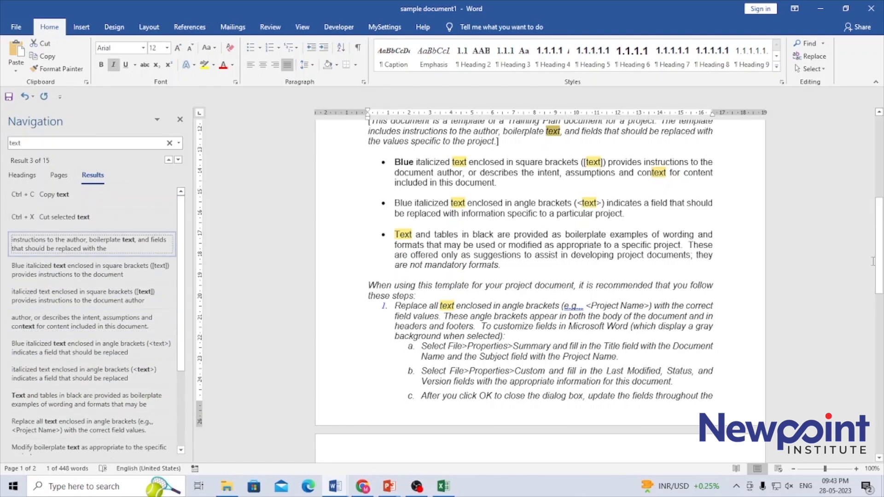
pyautogui.scroll(3, 856, 267)
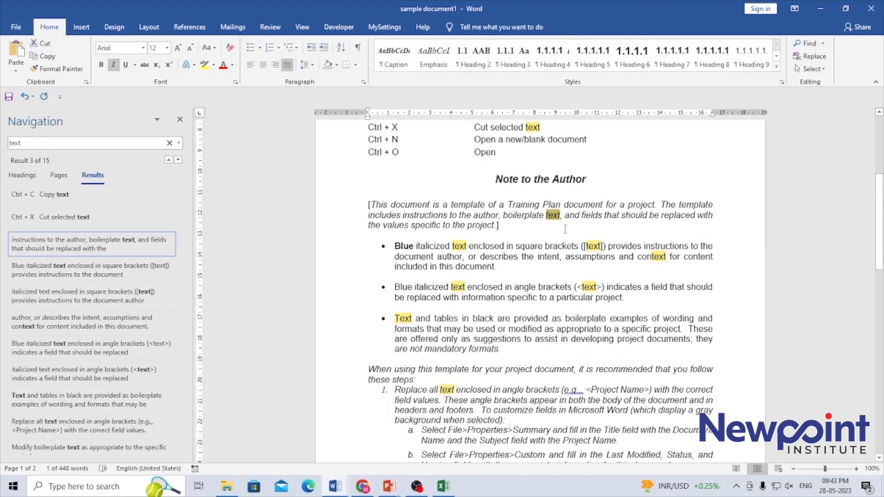
pyautogui.click(459, 246)
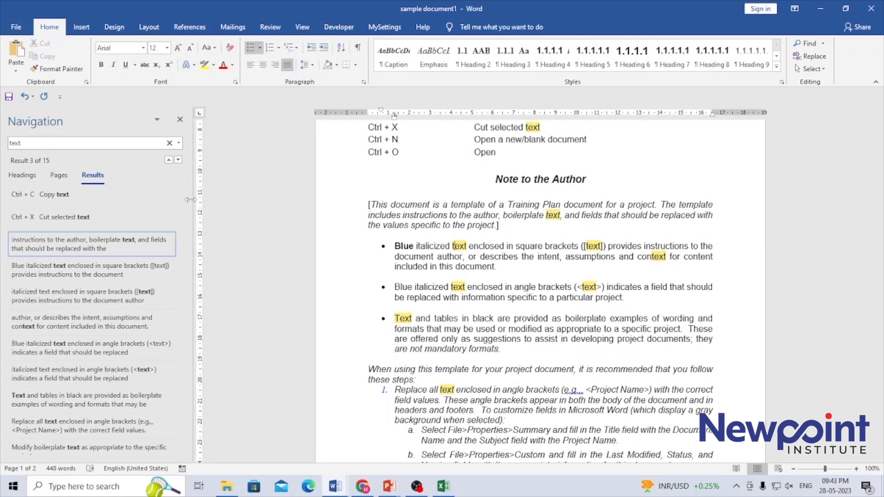
pyautogui.click(180, 120)
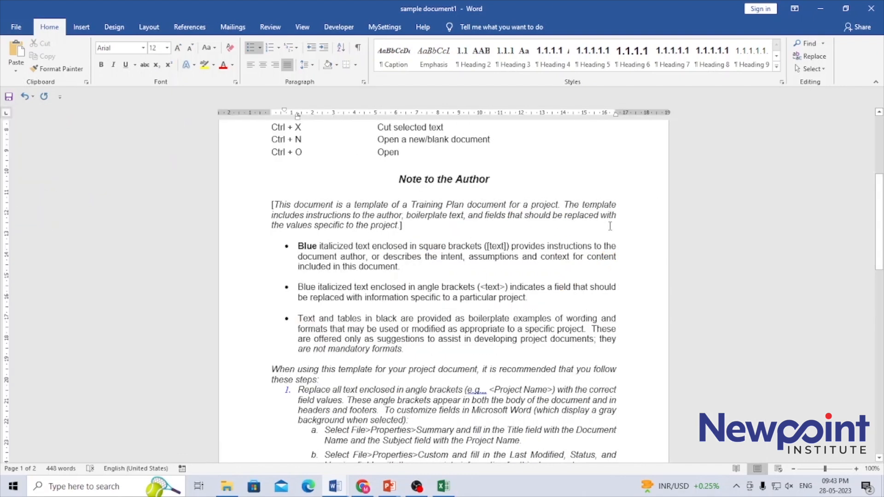
# - Highlight the Ctrl + F row and the Ctrl + H row in the "Shortcut Keys" list, one after the other
pyautogui.moveTo(879, 236); pyautogui.dragTo(880, 195)
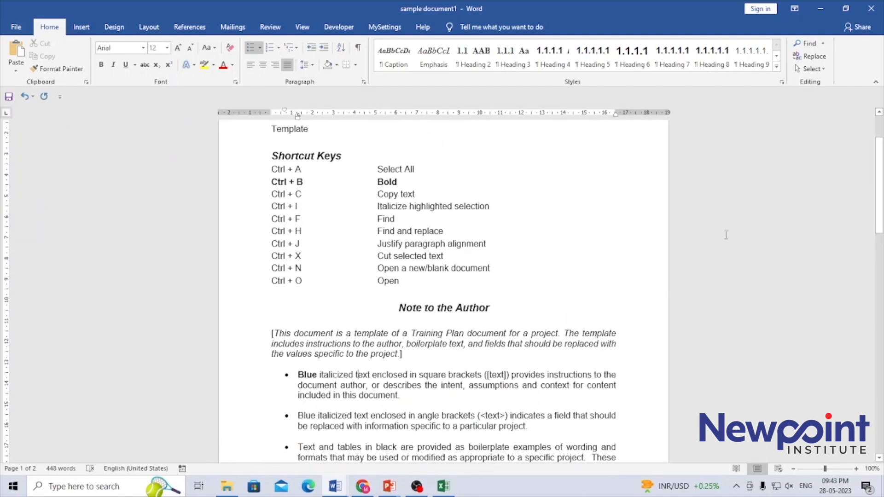
pyautogui.moveTo(399, 220); pyautogui.dragTo(282, 223)
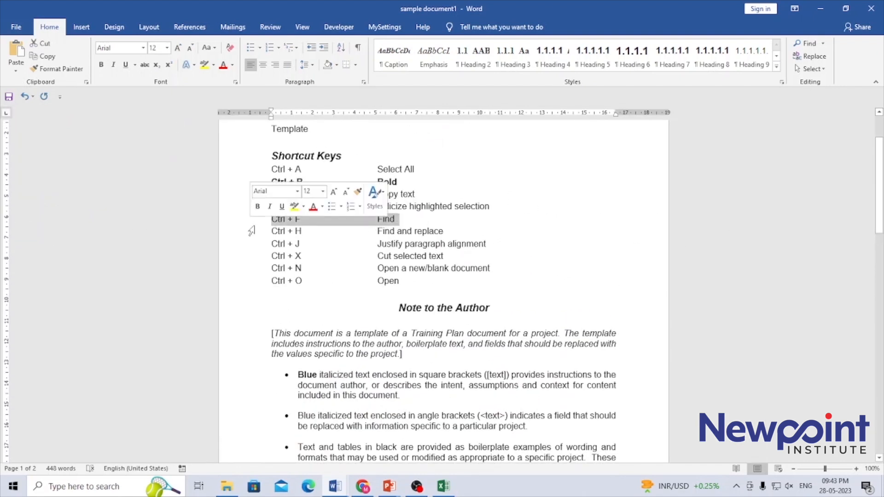
pyautogui.click(277, 230)
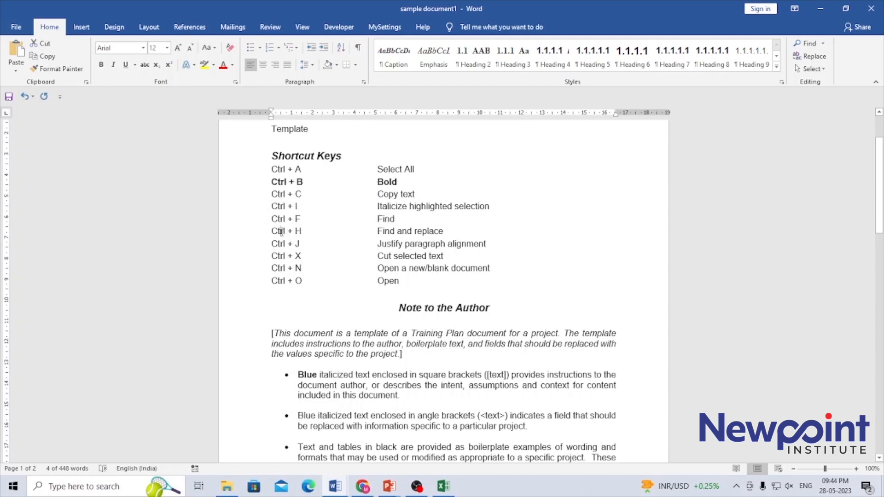
pyautogui.moveTo(274, 231); pyautogui.dragTo(460, 230)
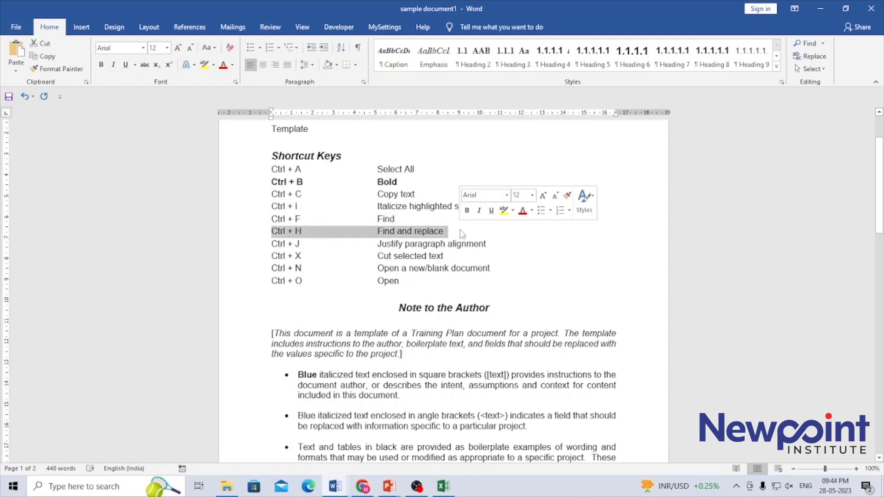
# - Search the document for "blue" instead of "text", and close the navigation pane
pyautogui.click(458, 401)
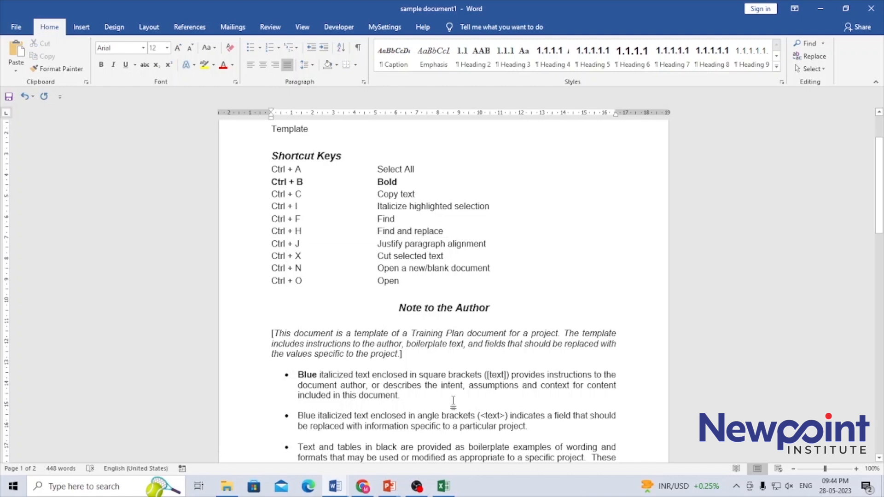
pyautogui.hotkey('ctrl', 'f')
pyautogui.write('text')
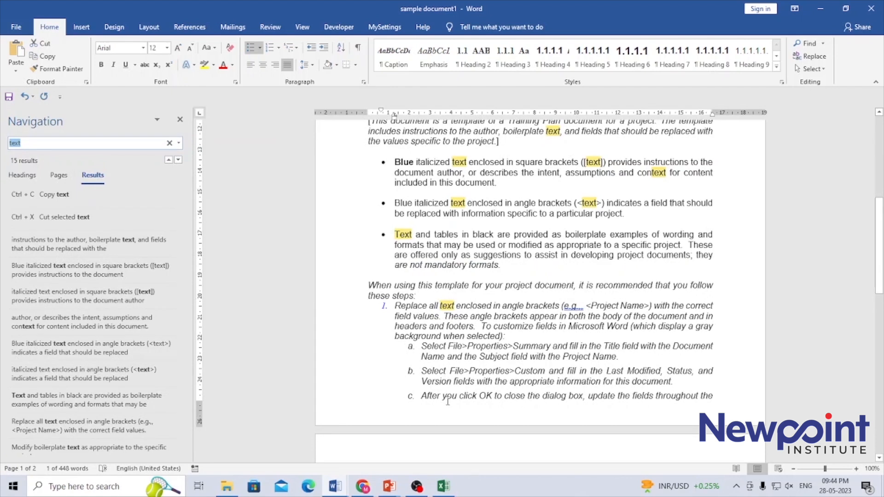
pyautogui.write('blue')
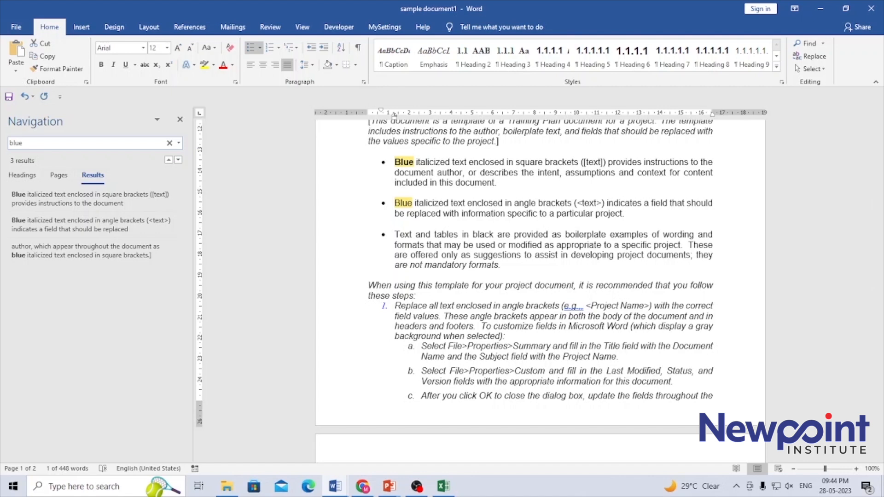
pyautogui.click(180, 120)
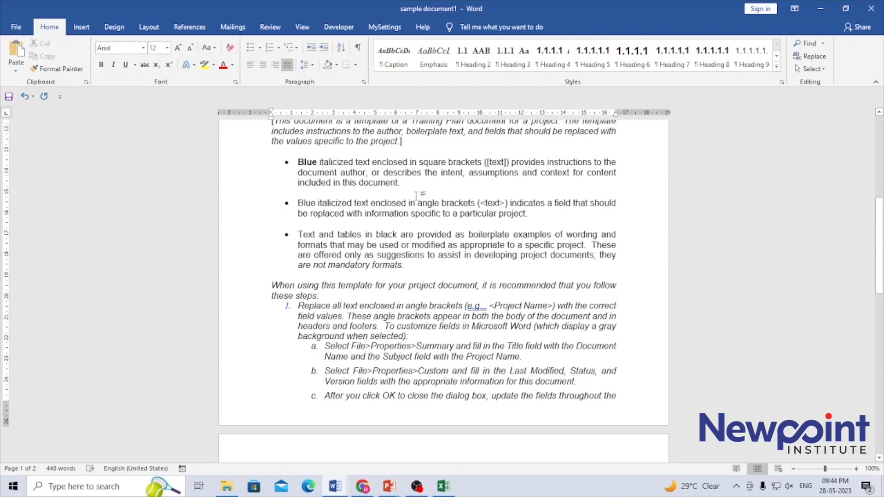
# - Try to replace "blue" with "Red" using Find and Replace, and close the dialog
pyautogui.hotkey('ctrl', 'h')
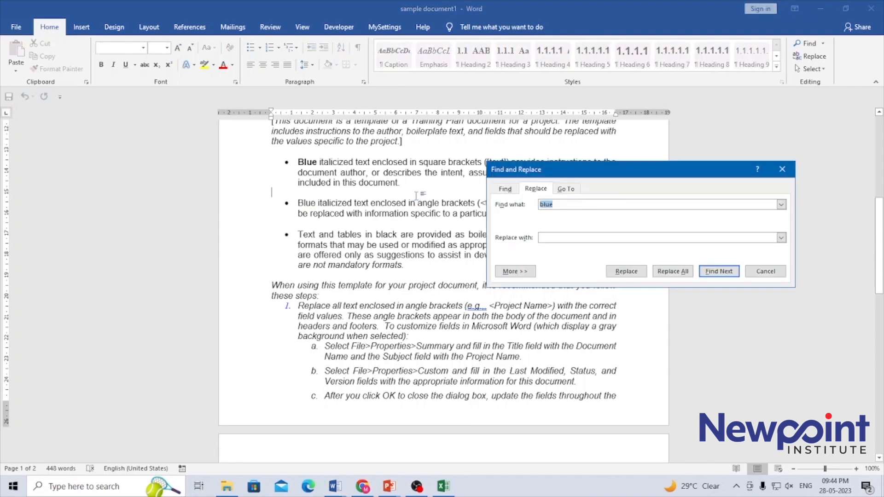
pyautogui.click(542, 238)
pyautogui.write('Red')
pyautogui.click(627, 274)
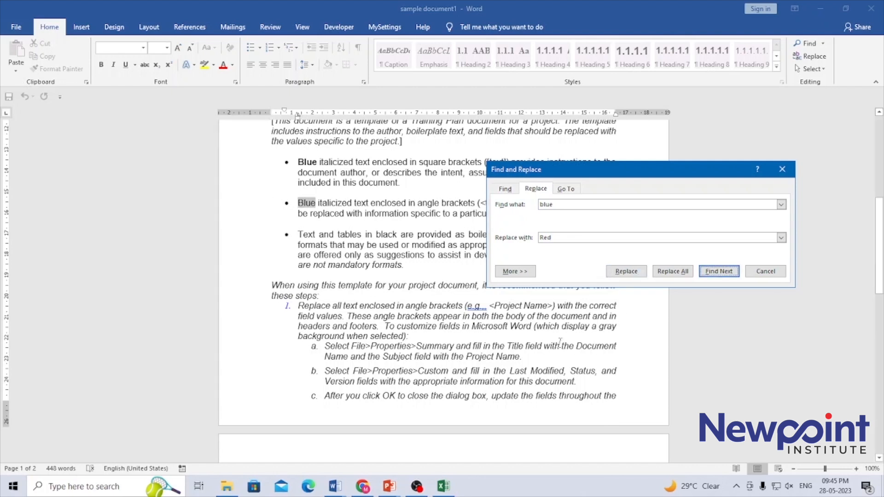
pyautogui.click(776, 274)
pyautogui.click(428, 297)
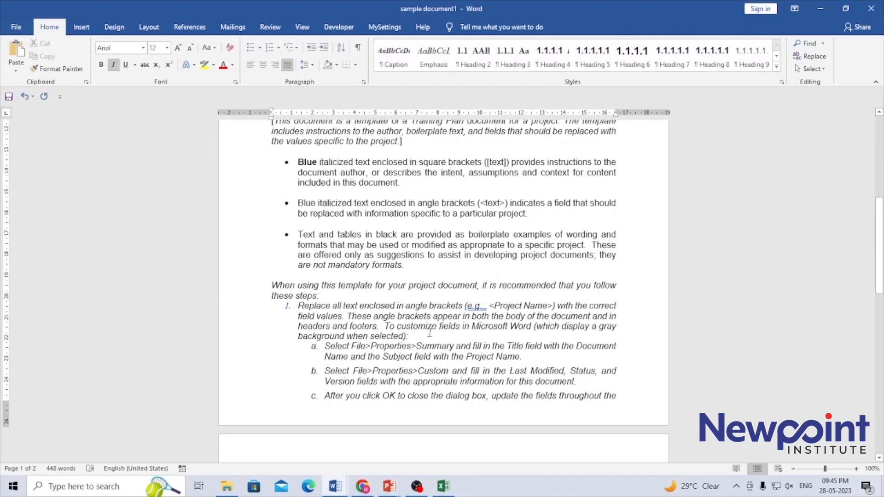
# - Left-align the text from the first "Blue italicized text" bullet through numbered item 1 below the "Note to the Author" heading
pyautogui.moveTo(879, 228); pyautogui.dragTo(883, 154)
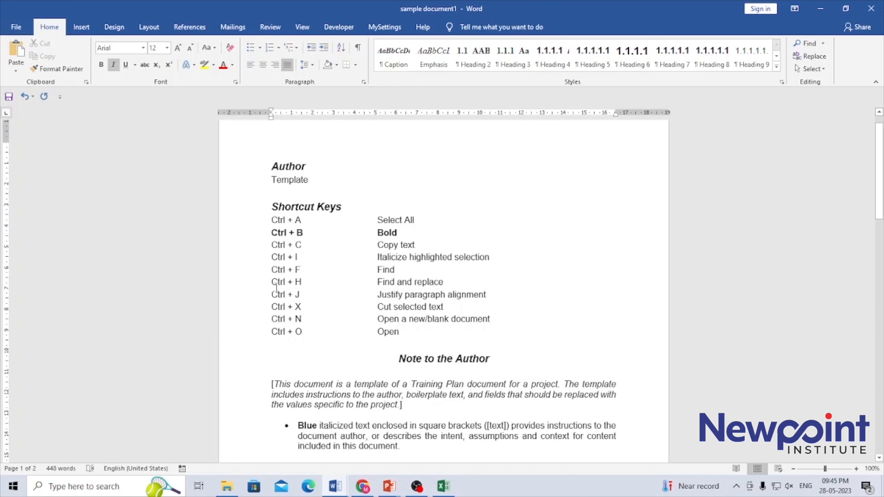
pyautogui.moveTo(272, 297); pyautogui.dragTo(492, 295)
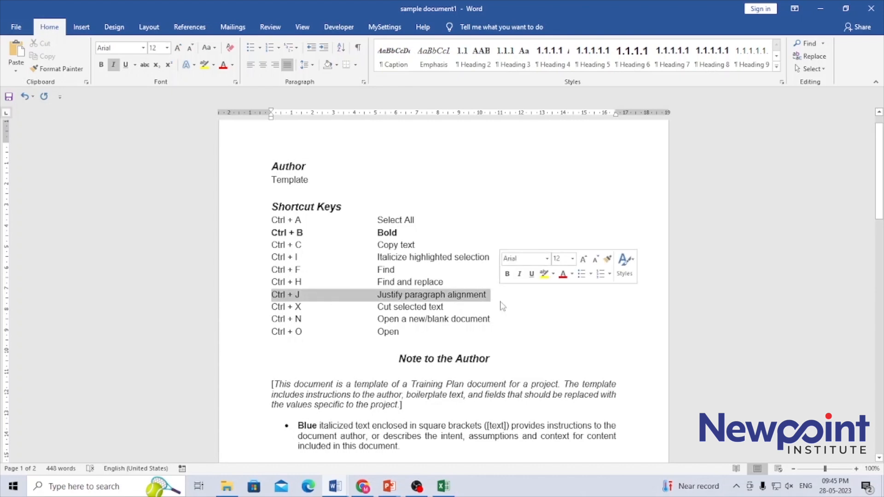
pyautogui.moveTo(878, 189); pyautogui.dragTo(877, 241)
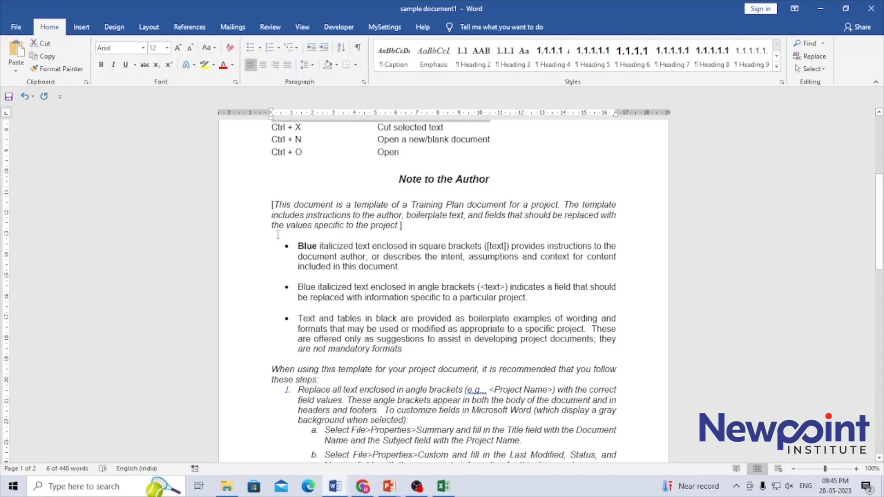
pyautogui.moveTo(298, 247); pyautogui.dragTo(409, 420)
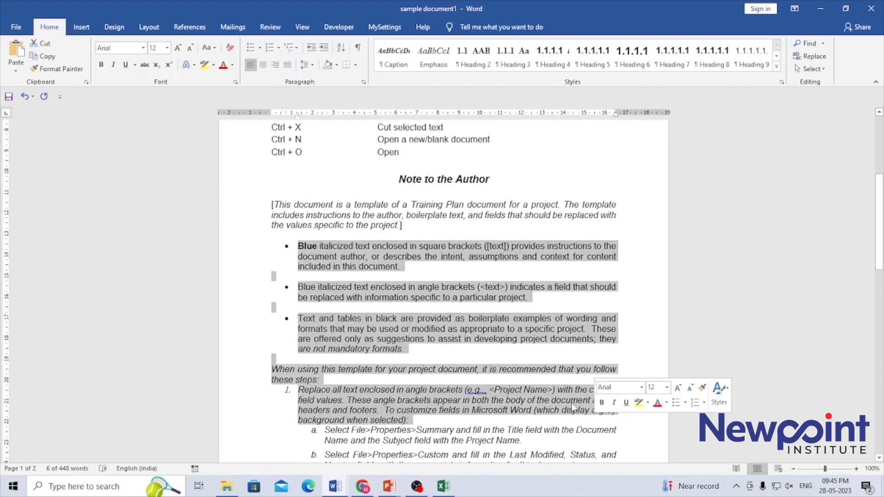
pyautogui.click(251, 64)
pyautogui.click(438, 267)
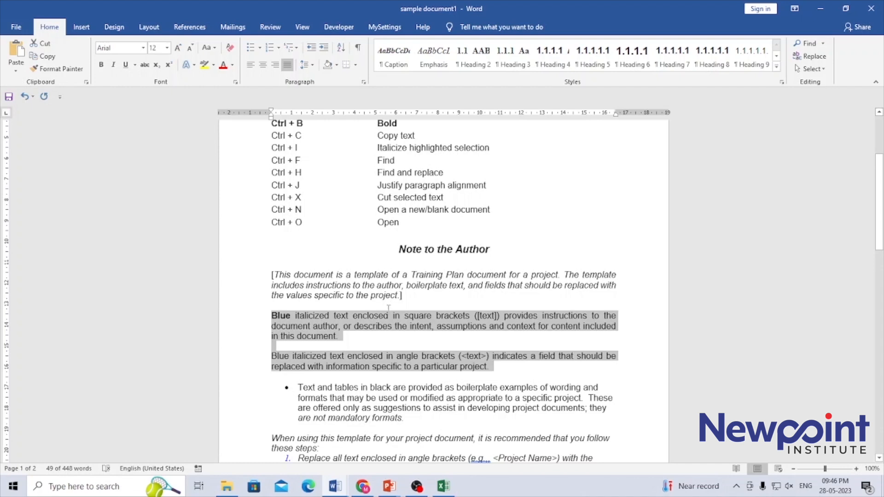
# - Justify the bullet paragraph beginning "Text and tables in black", and undo the accidental blue restyling of the document text
pyautogui.moveTo(405, 419); pyautogui.dragTo(301, 390)
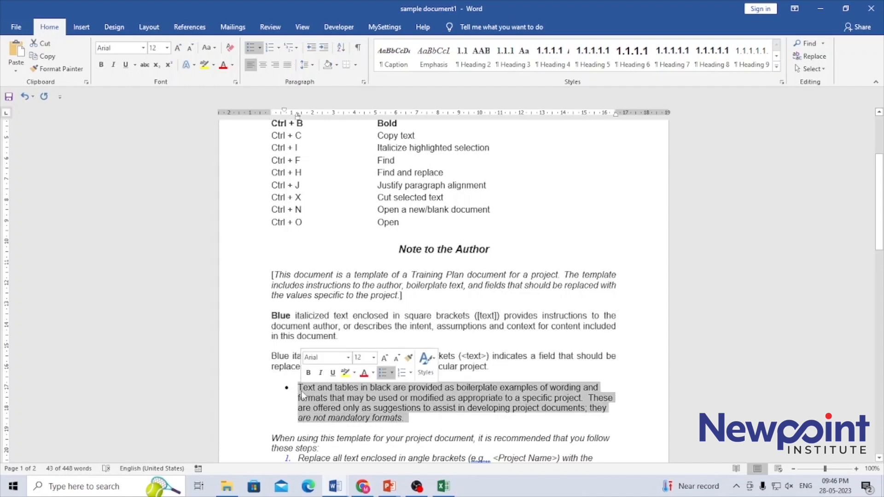
pyautogui.hotkey('ctrl', 'z')
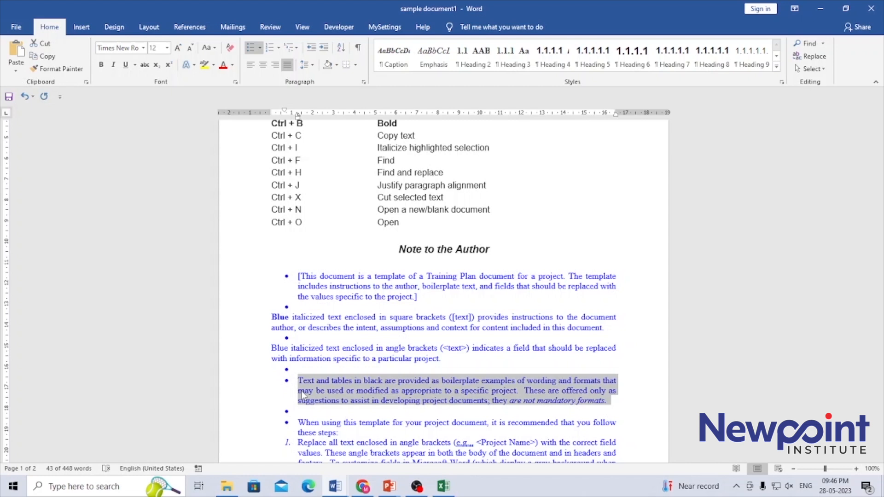
pyautogui.hotkey('ctrl', 'z')
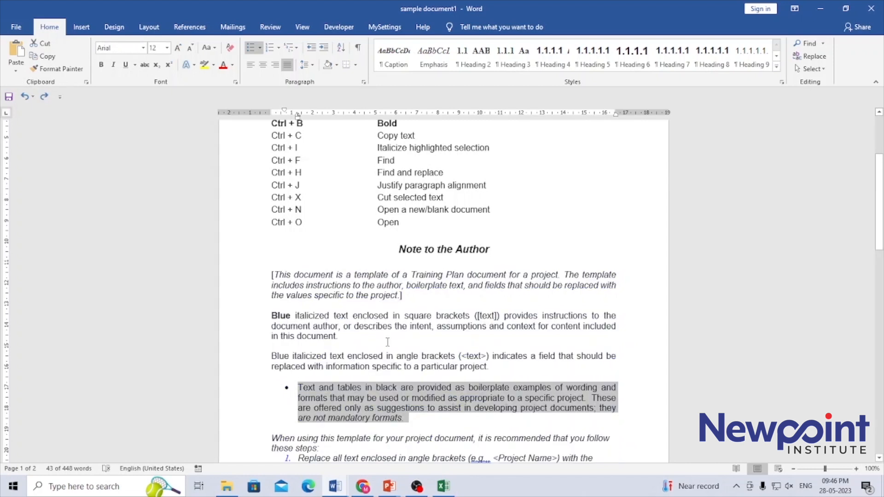
pyautogui.click(388, 342)
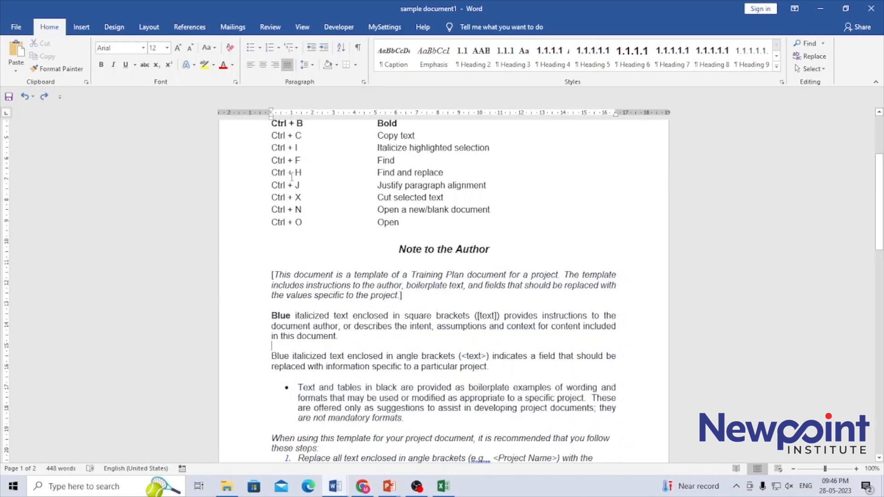
pyautogui.click(431, 186)
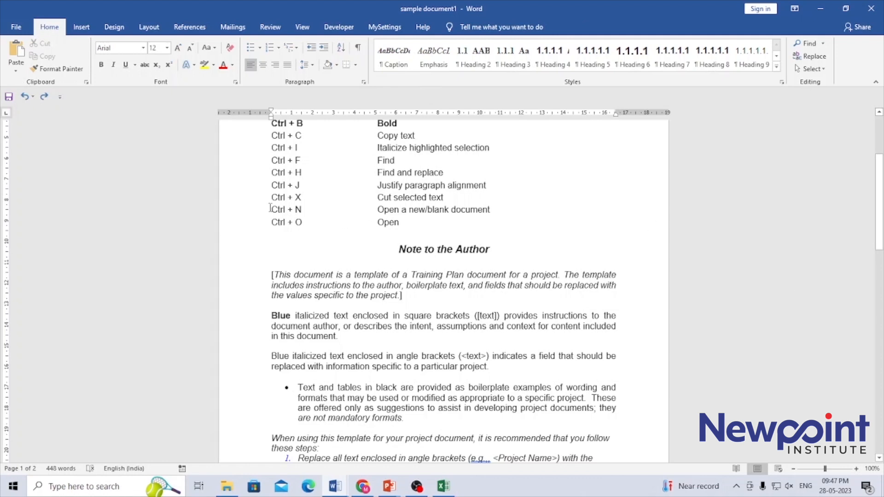
# - Cut the word "italicized" from numbered item 5 and paste it on a new line below the list
pyautogui.moveTo(273, 199); pyautogui.dragTo(460, 202)
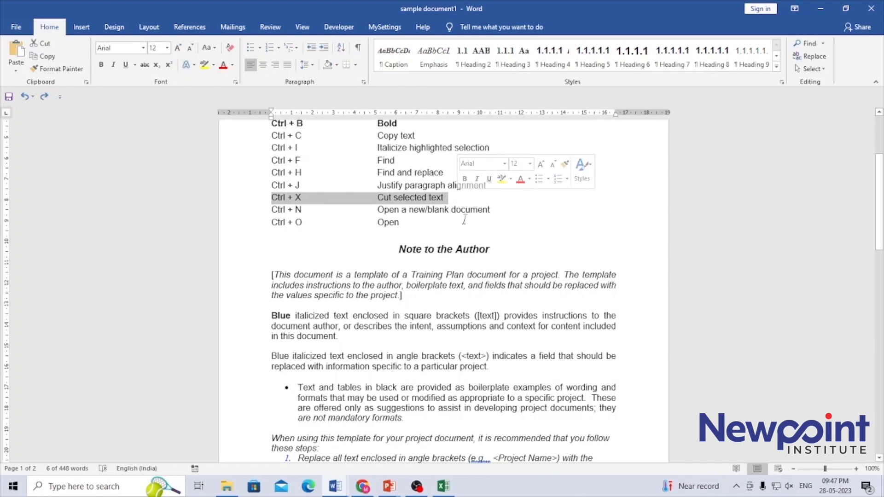
pyautogui.moveTo(878, 222); pyautogui.dragTo(879, 335)
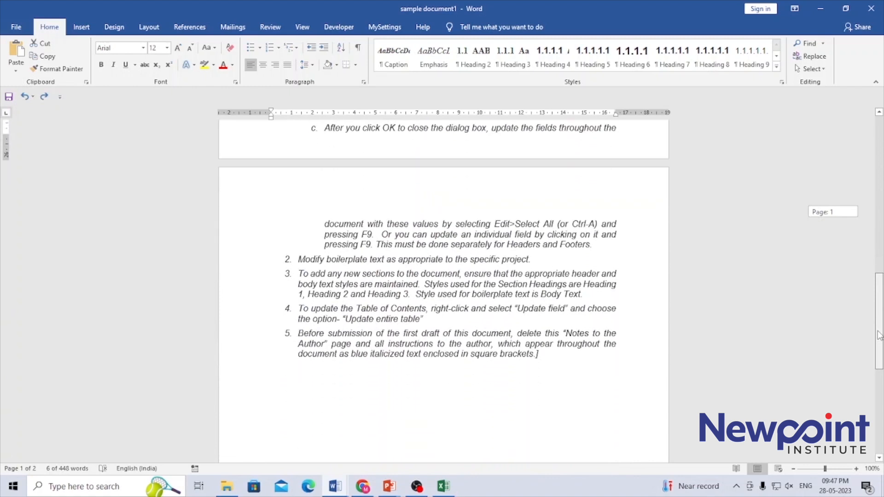
pyautogui.click(399, 335)
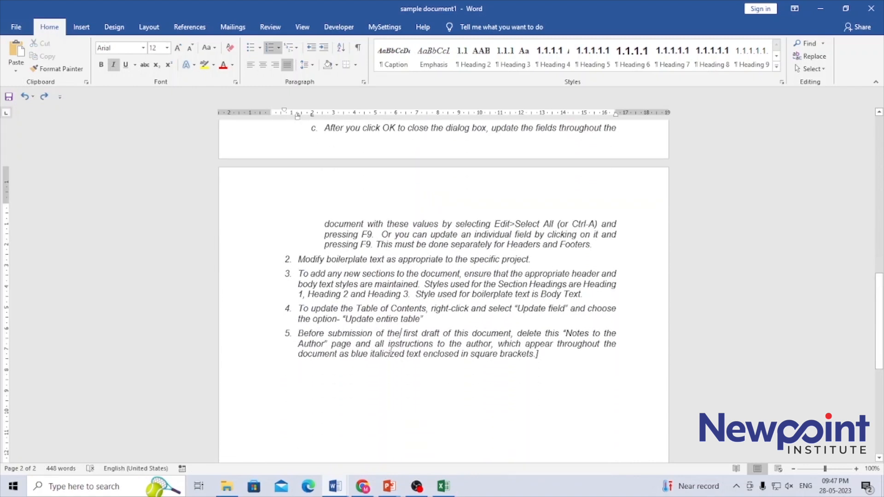
pyautogui.doubleClick(390, 353)
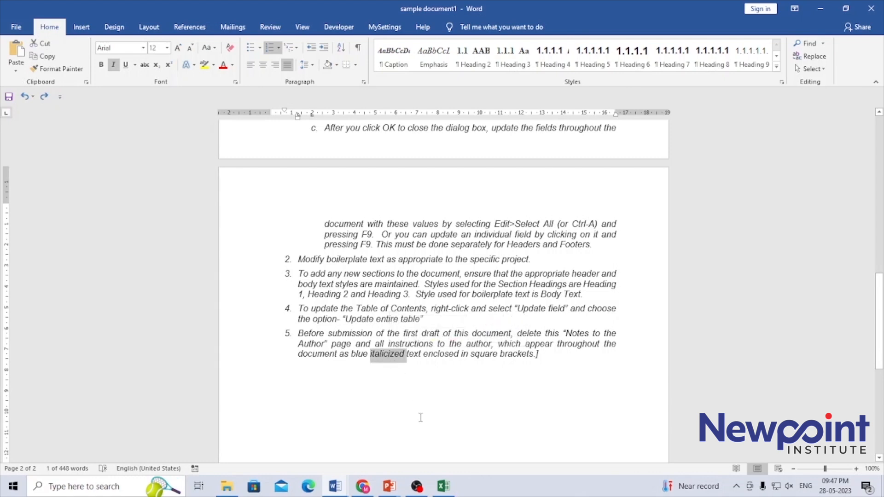
pyautogui.hotkey('ctrl', 'x')
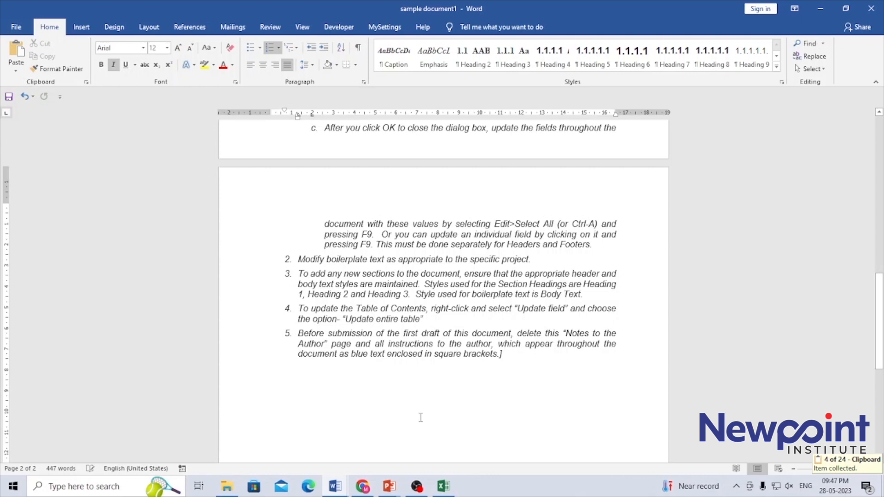
pyautogui.click(522, 360)
pyautogui.press('Return')
pyautogui.press('Return')
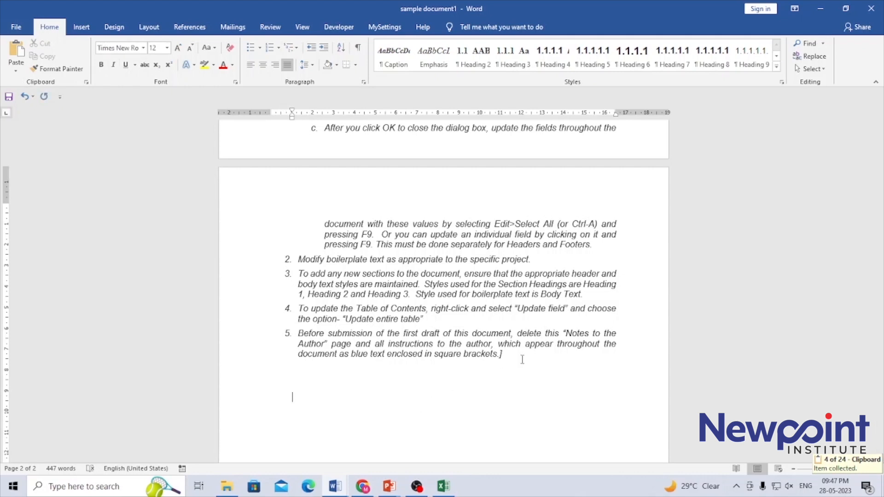
pyautogui.hotkey('ctrl', 'v')
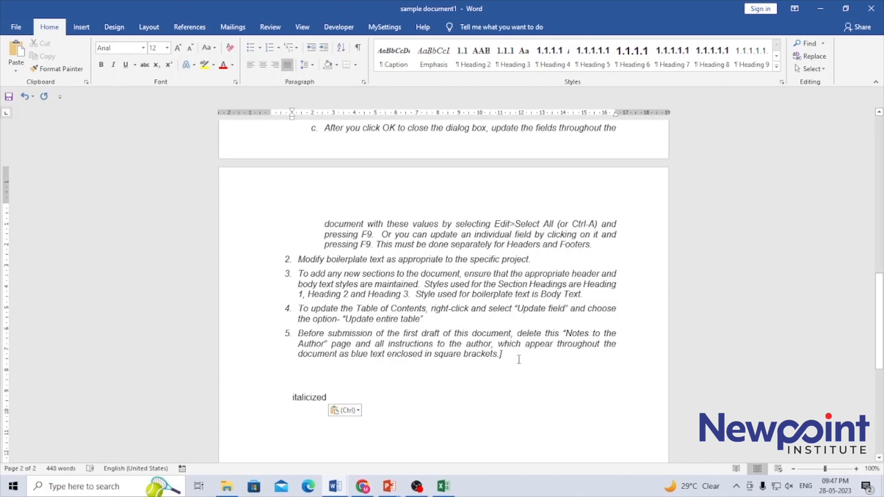
# - Undo the move of "italicized", and remove the word from numbered item 5 again
pyautogui.hotkey('ctrl', 'z')
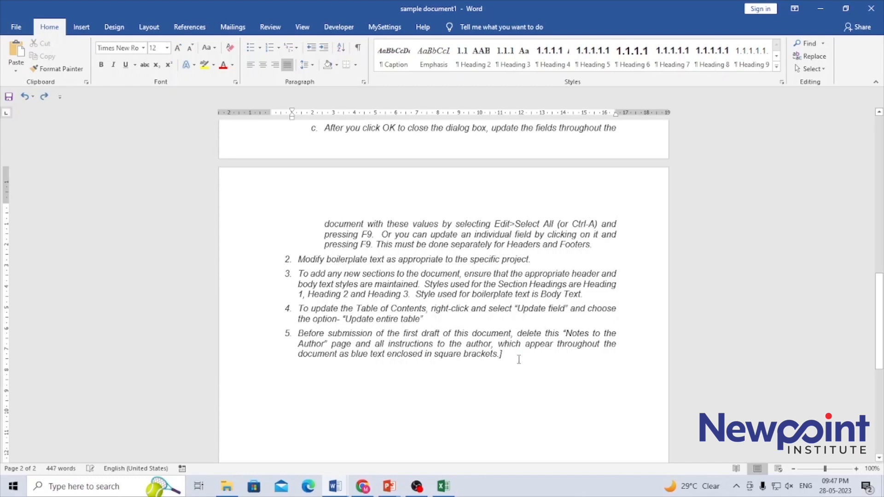
pyautogui.hotkey('ctrl', 'y')
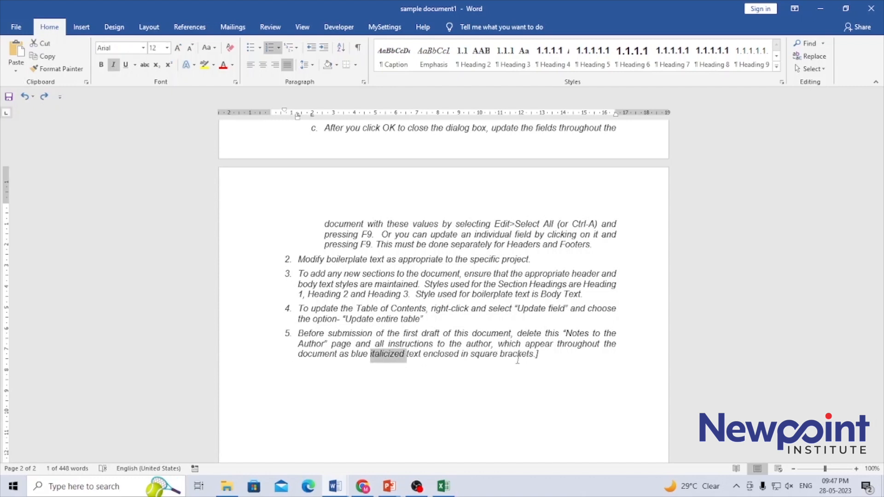
pyautogui.press('Delete')
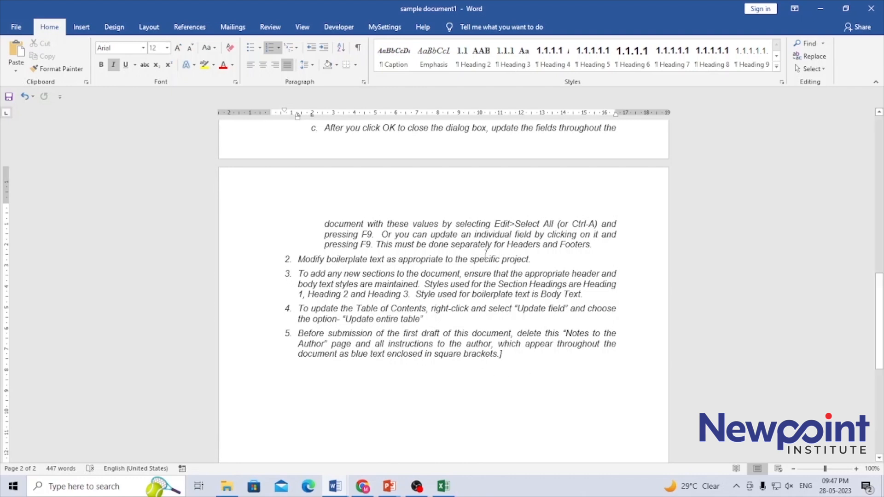
# - Cut the word "Heading" before "3" in numbered item 3 and paste it on a new line below the list
pyautogui.doubleClick(385, 295)
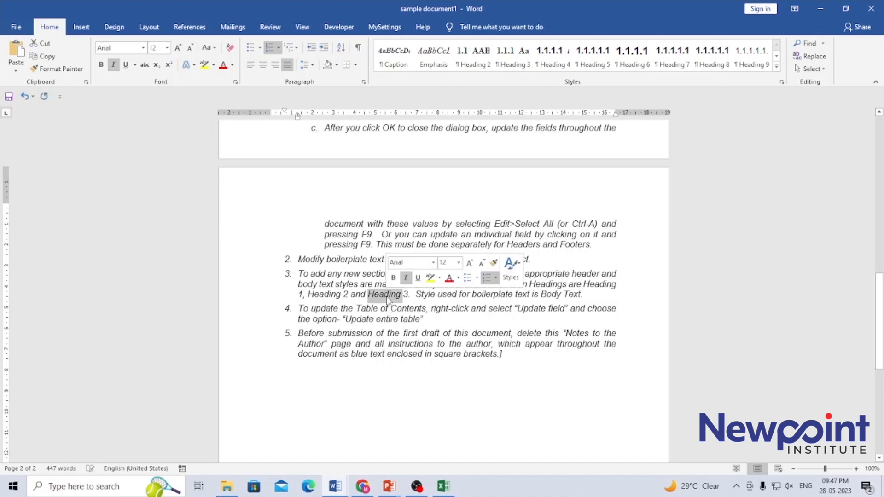
pyautogui.hotkey('ctrl', 'x')
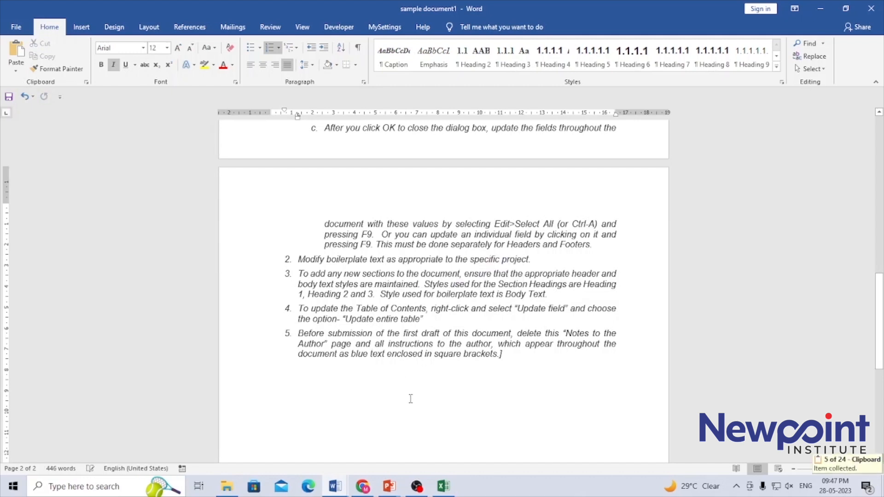
pyautogui.click(470, 436)
pyautogui.press('Return')
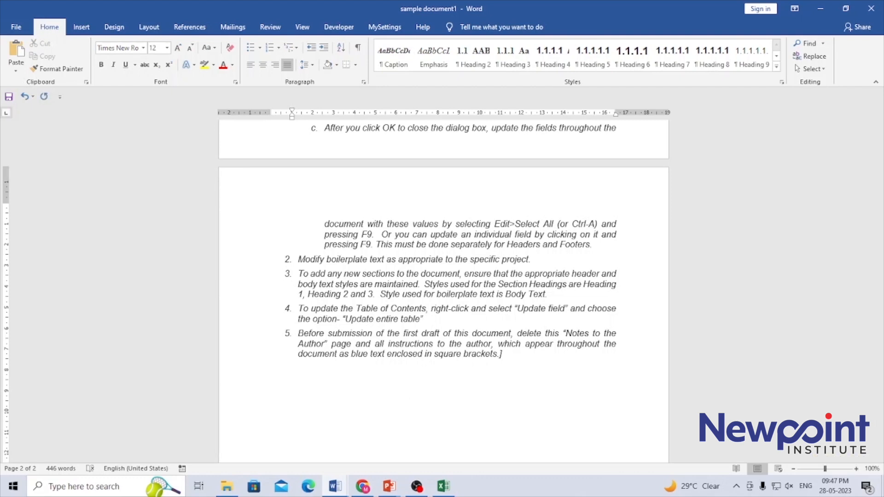
pyautogui.hotkey('ctrl', 'v')
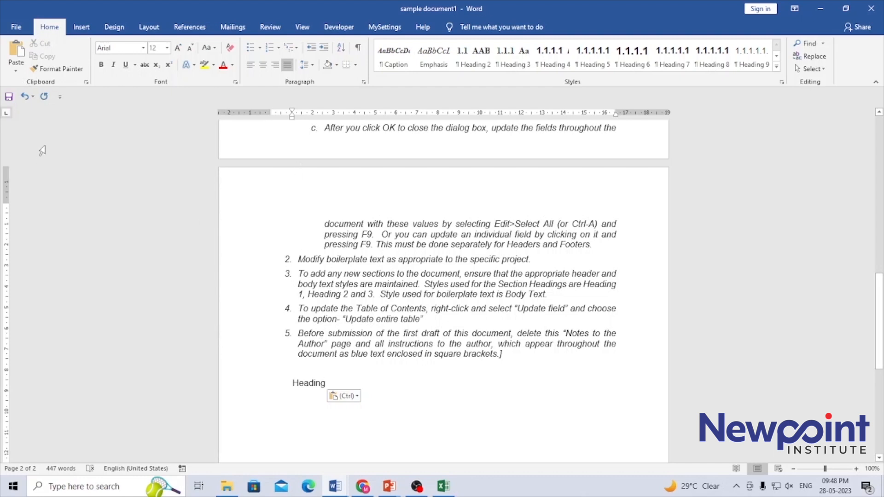
# - Paste "italicized" after "Heading" from the clipboard history, and close the clipboard pane
pyautogui.click(86, 83)
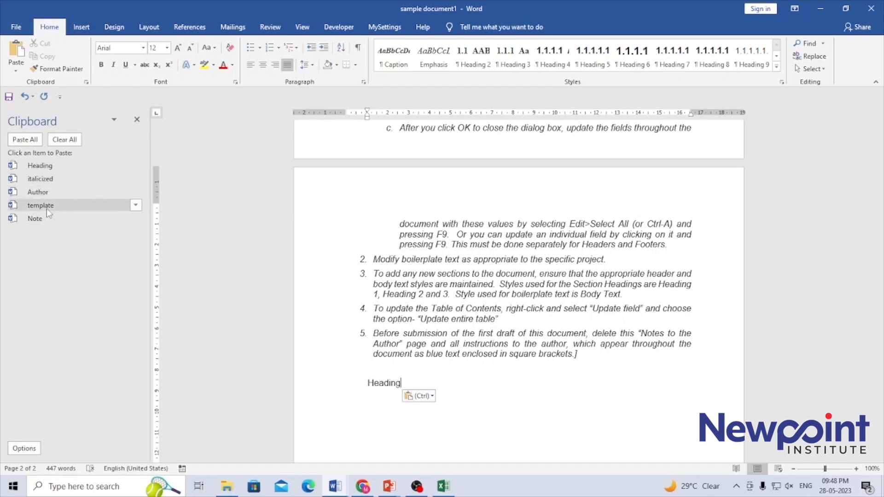
pyautogui.click(52, 184)
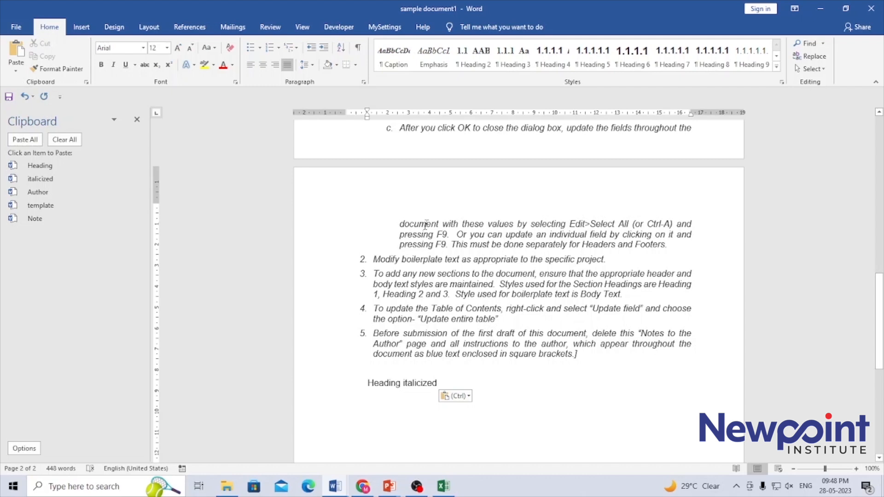
pyautogui.click(137, 119)
# - Undo the pasted and cut words to restore "Heading" in item 3 and "italicized" in item 5
pyautogui.click(417, 361)
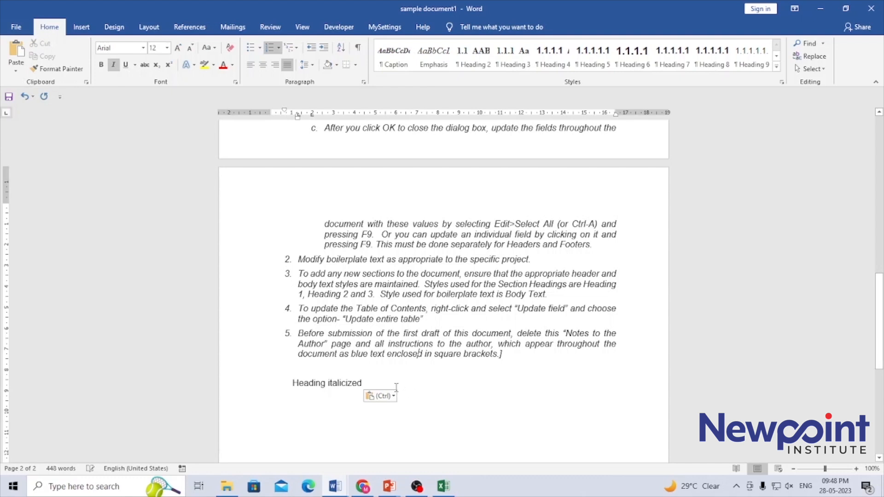
pyautogui.click(390, 384)
pyautogui.press('Return')
pyautogui.hotkey('ctrl', 'z')
pyautogui.hotkey('ctrl', 'z')
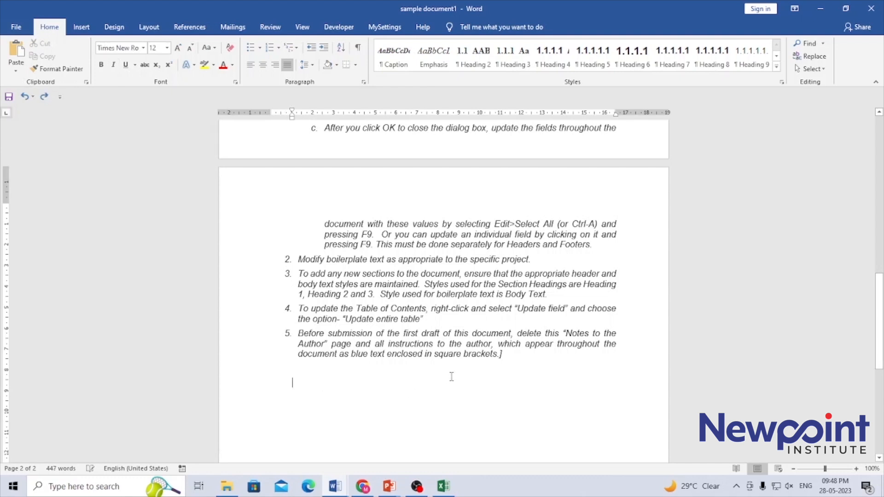
pyautogui.hotkey('ctrl', 'z')
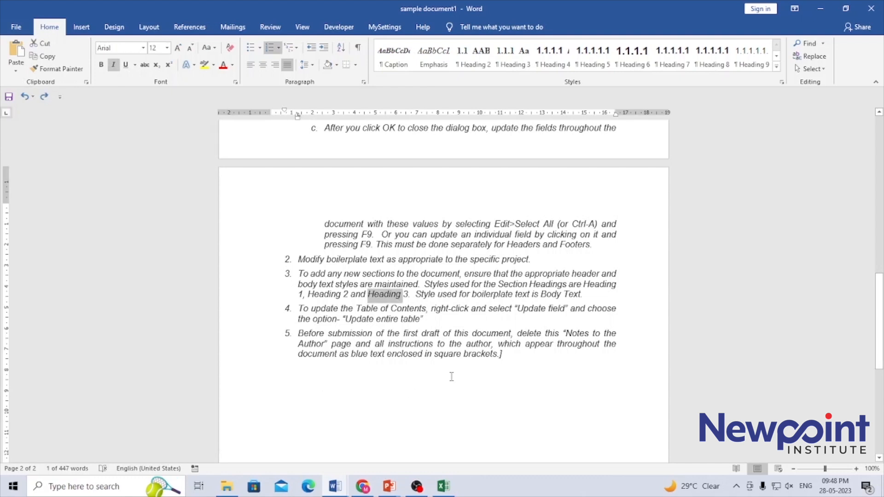
pyautogui.hotkey('ctrl', 'y')
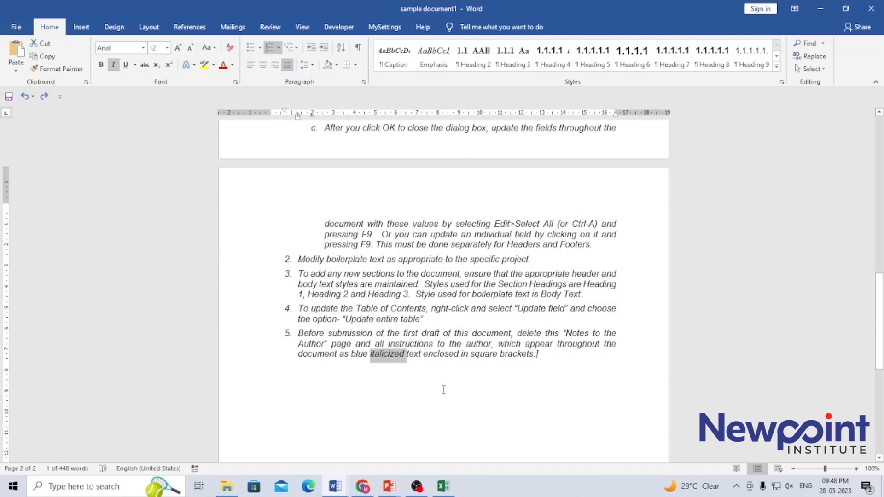
pyautogui.click(443, 389)
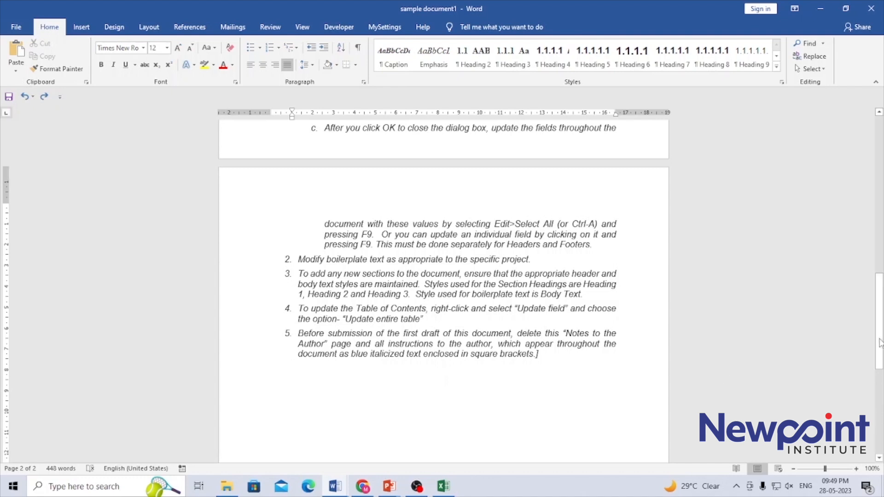
# - Create a new blank document, and close it to return to the sample document
pyautogui.click(880, 333)
pyautogui.moveTo(880, 333); pyautogui.dragTo(880, 172)
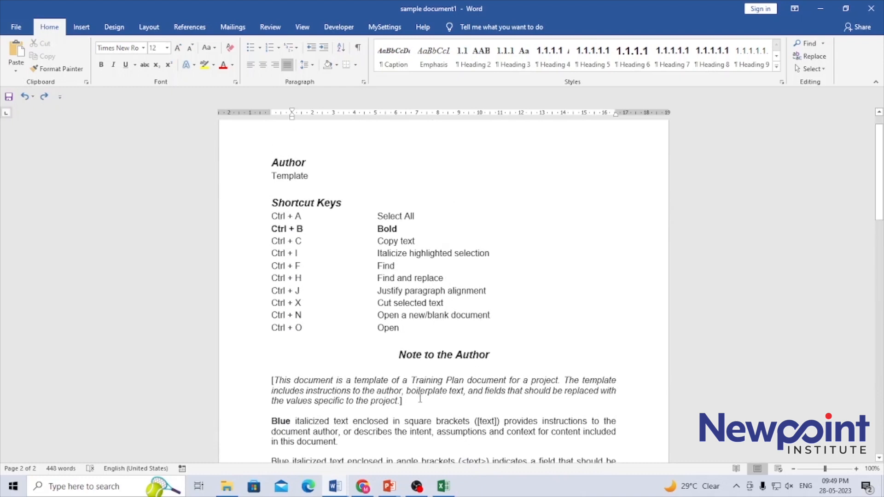
pyautogui.click(445, 316)
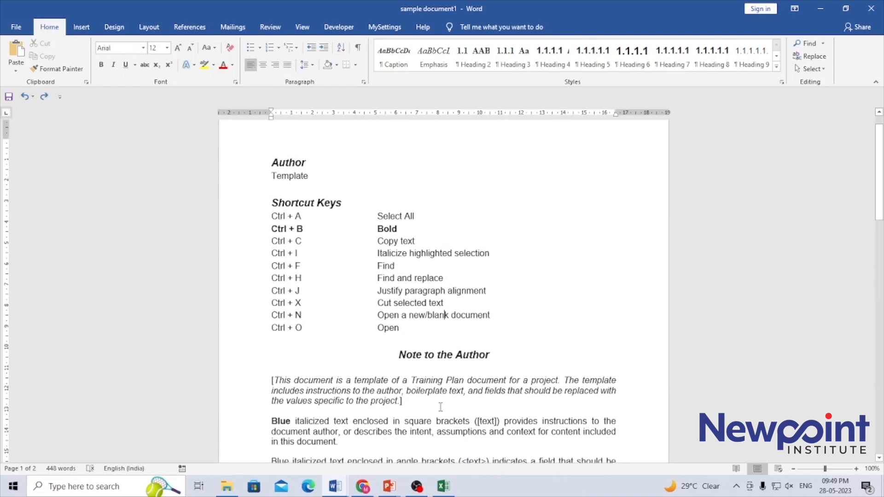
pyautogui.hotkey('ctrl', 'n')
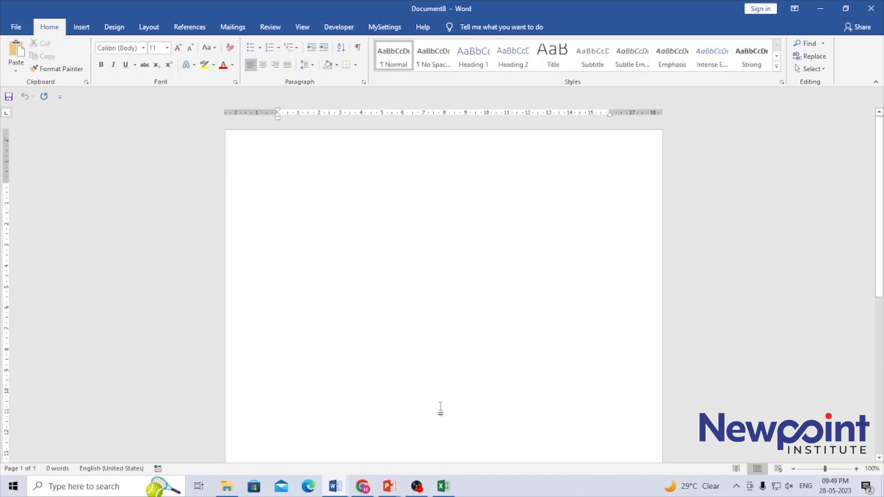
pyautogui.click(871, 9)
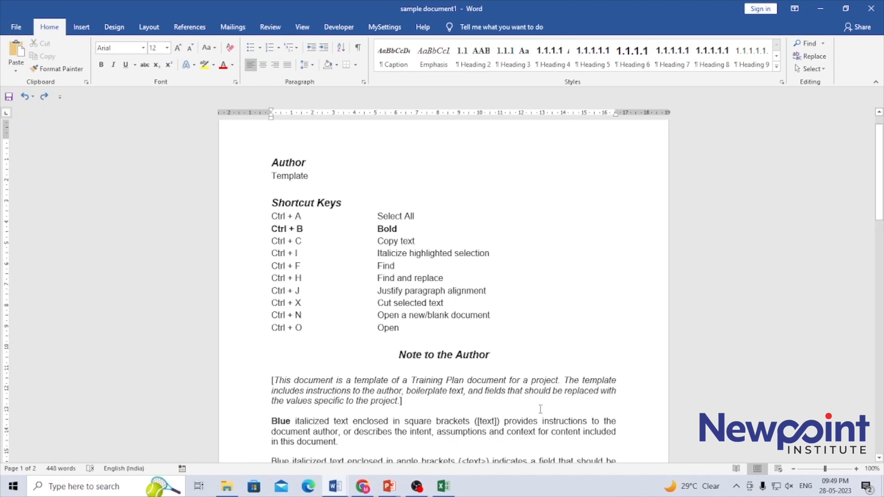
# - View the page for opening existing documents, return to the sample document, and select all rows of the Shortcut Keys list
pyautogui.hotkey('ctrl', 'o')
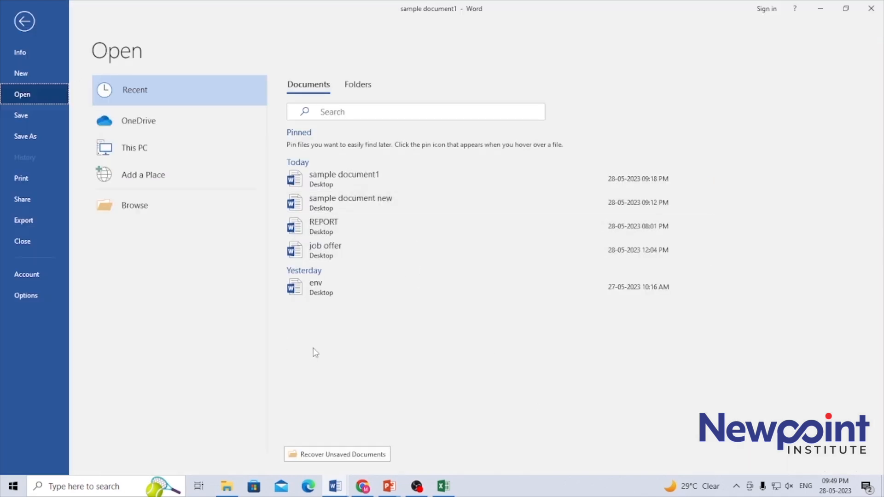
pyautogui.click(25, 21)
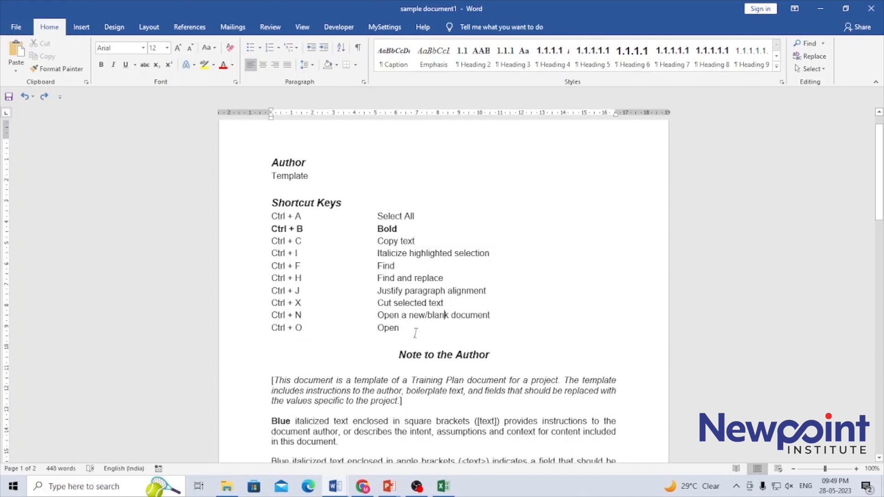
pyautogui.moveTo(418, 333); pyautogui.dragTo(258, 216)
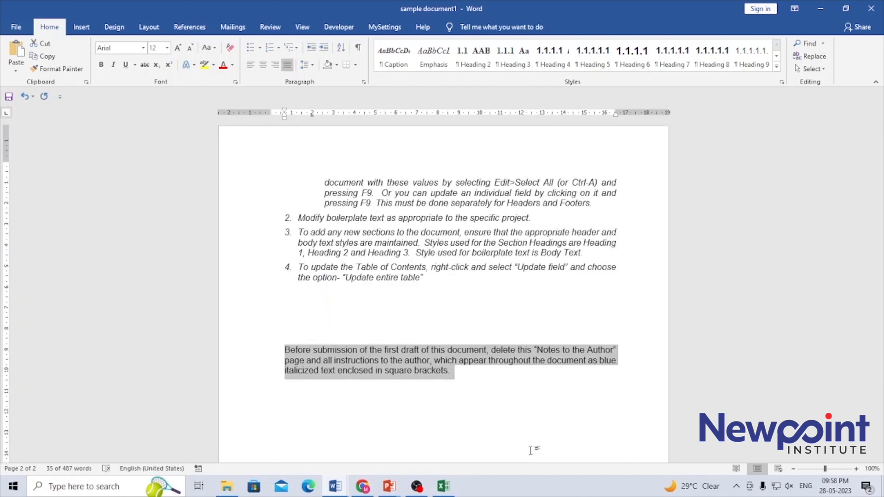
# - Center the paragraph beginning "Before submission of the first draft" below the numbered list
pyautogui.click(531, 450)
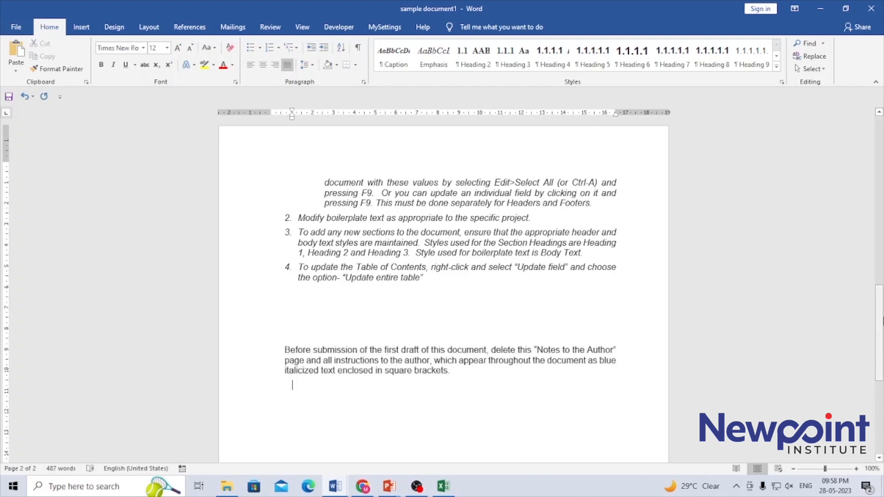
pyautogui.press('Up')
pyautogui.hotkey('ctrl', 'e')
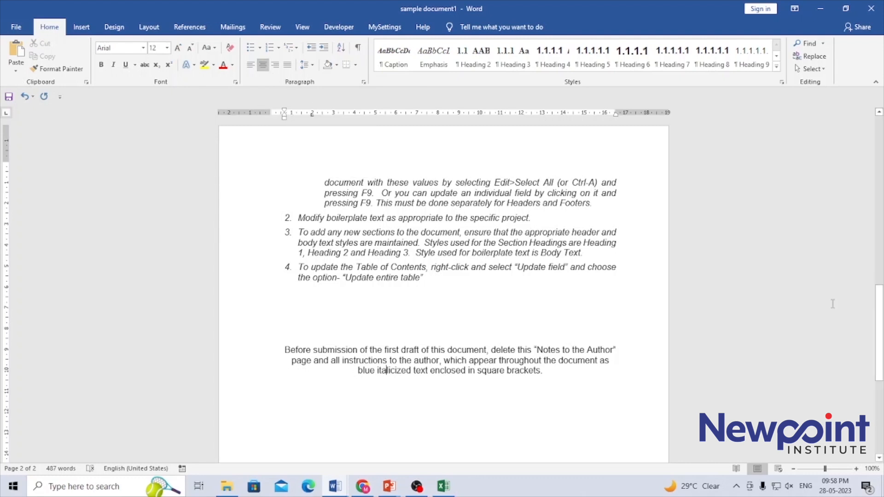
# - Review the right-alignment entry in the shortcut list, and left-align the paragraph beginning "Before submission of the first draft"
pyautogui.moveTo(881, 350); pyautogui.dragTo(881, 223)
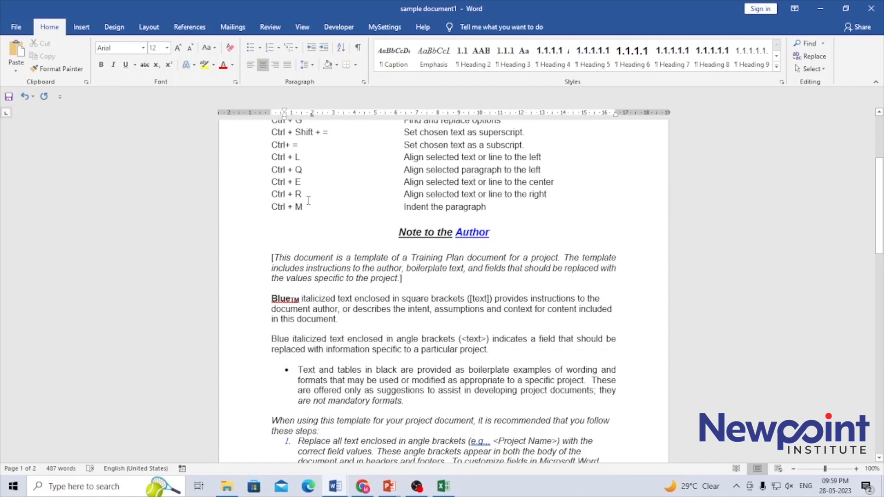
pyautogui.moveTo(411, 194); pyautogui.dragTo(476, 193)
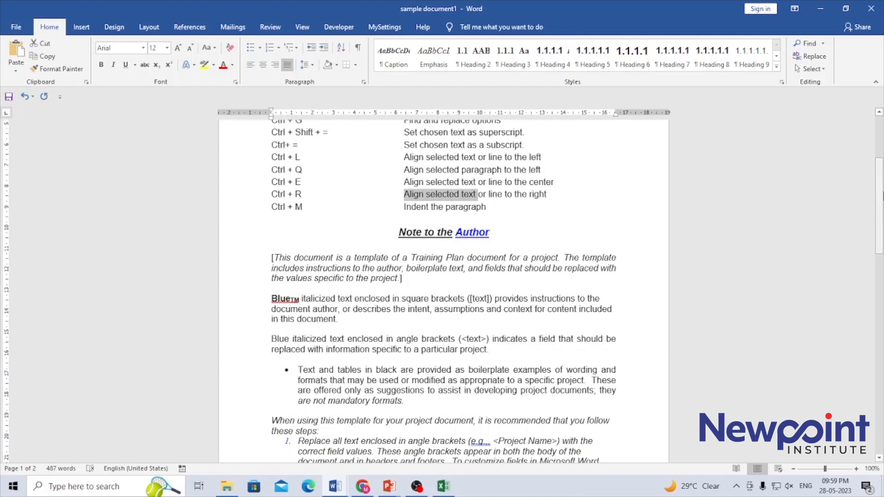
pyautogui.moveTo(881, 223); pyautogui.dragTo(881, 365)
pyautogui.click(441, 325)
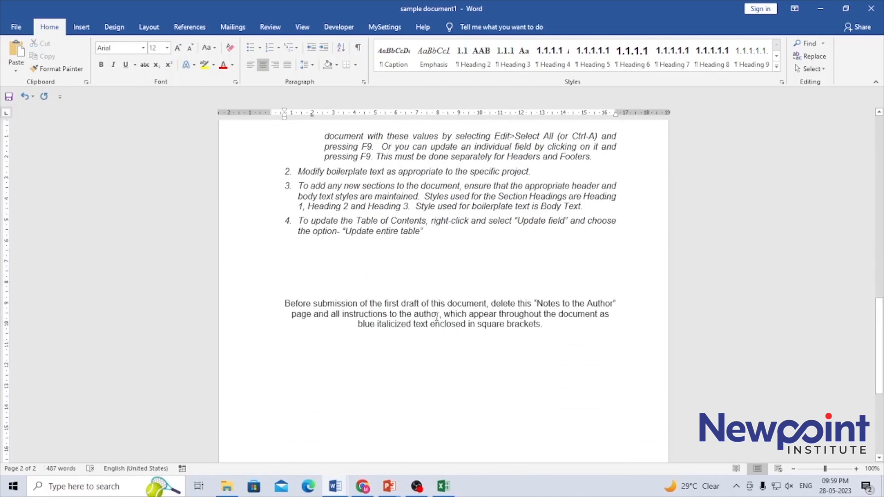
pyautogui.hotkey('ctrl', 'l')
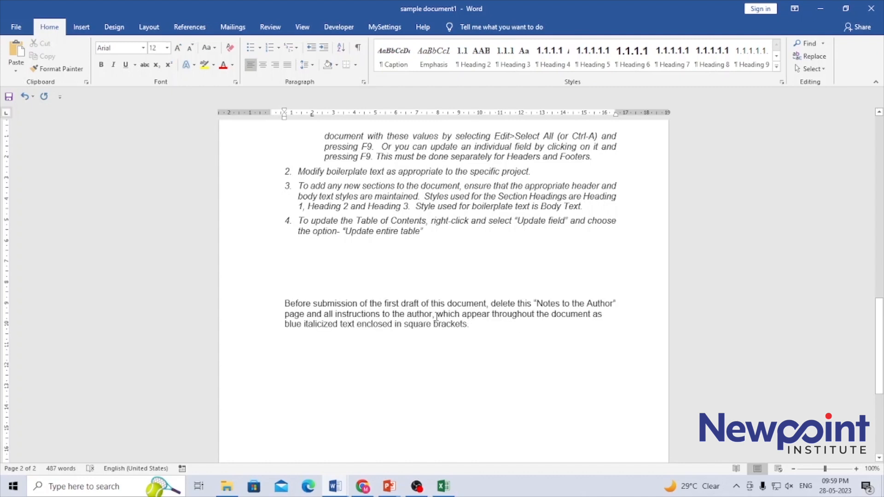
# - Increase the indent of the paragraph beginning "Before submission of the first draft" twice
pyautogui.moveTo(880, 322)
pyautogui.mouseDown()
pyautogui.moveTo(880, 230)
pyautogui.moveTo(881, 313)
pyautogui.mouseUp()
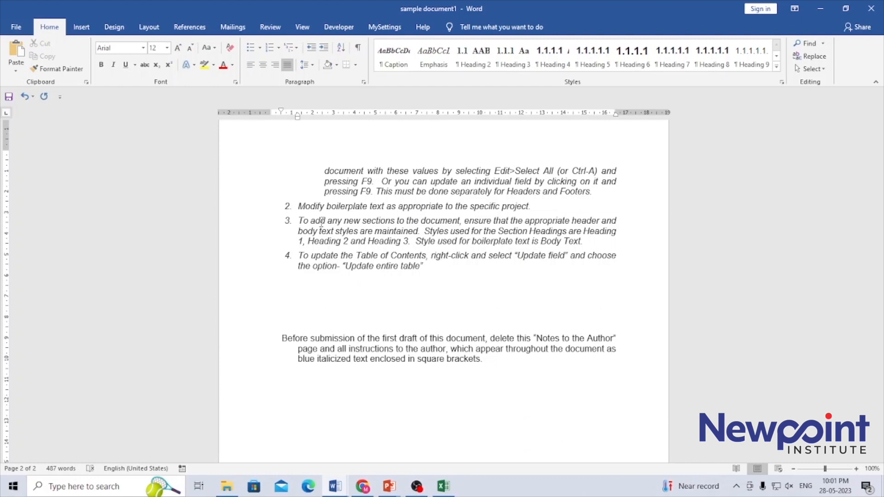
pyautogui.moveTo(281, 112); pyautogui.dragTo(283, 113)
pyautogui.moveTo(271, 115); pyautogui.dragTo(271, 115)
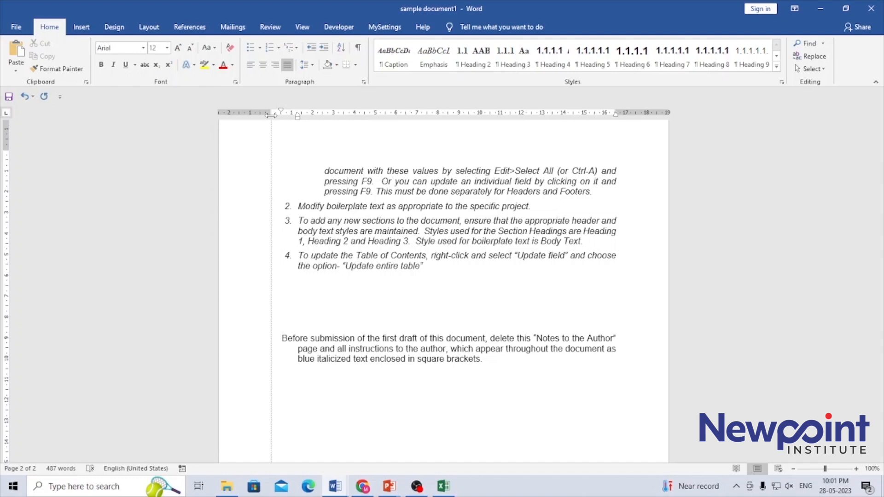
pyautogui.moveTo(281, 114); pyautogui.dragTo(282, 115)
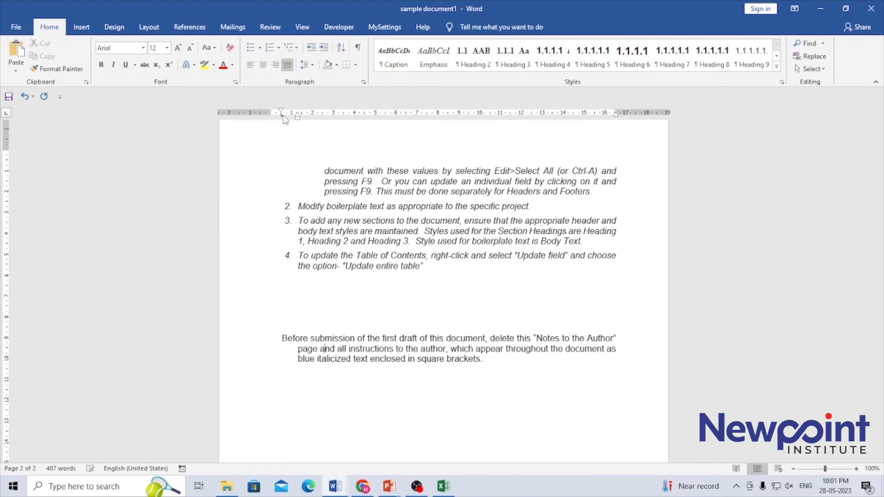
pyautogui.click(324, 48)
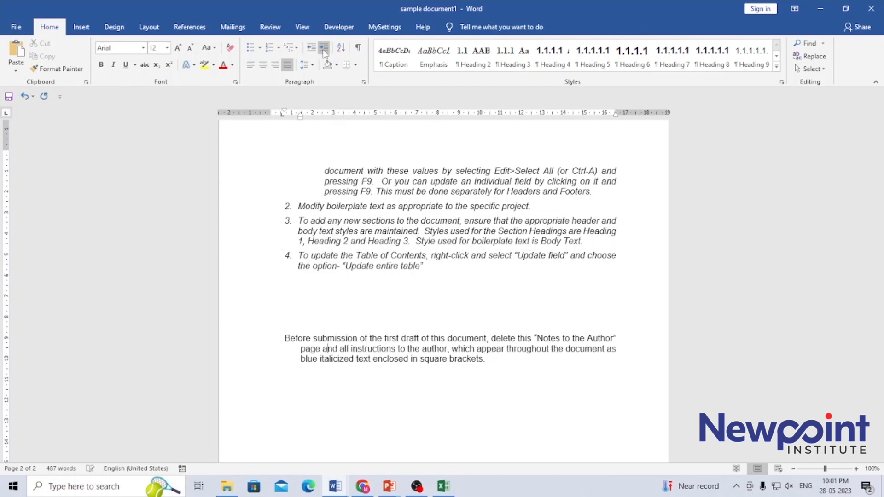
pyautogui.click(324, 49)
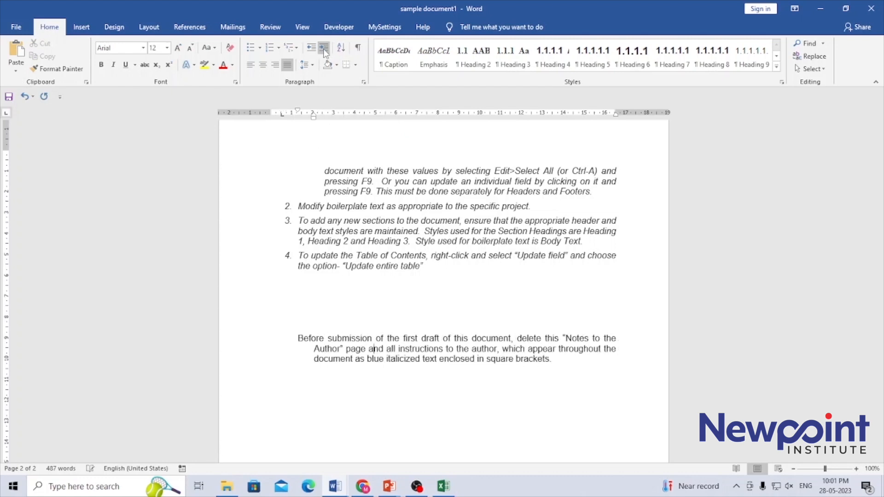